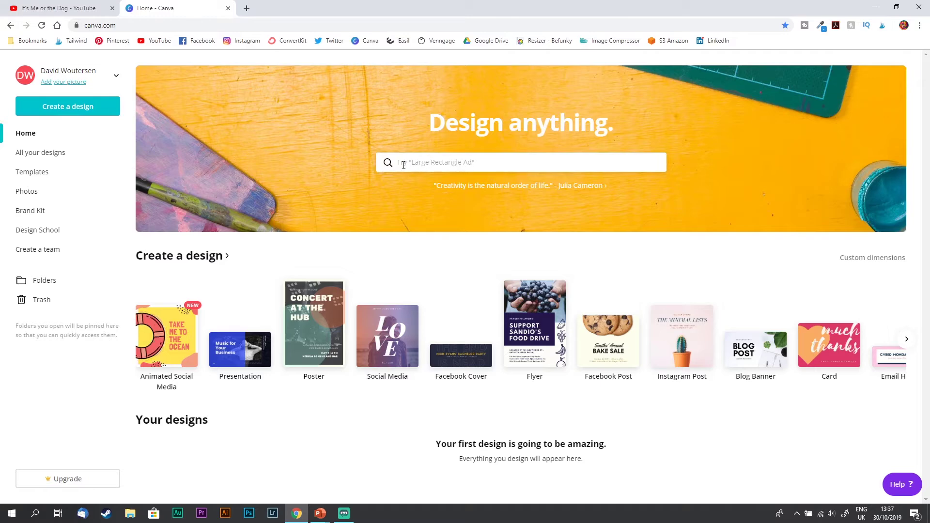
# - Search the design types for "youtube" and create a new YouTube Channel Art design
pyautogui.click(406, 165)
pyautogui.write('youtube')
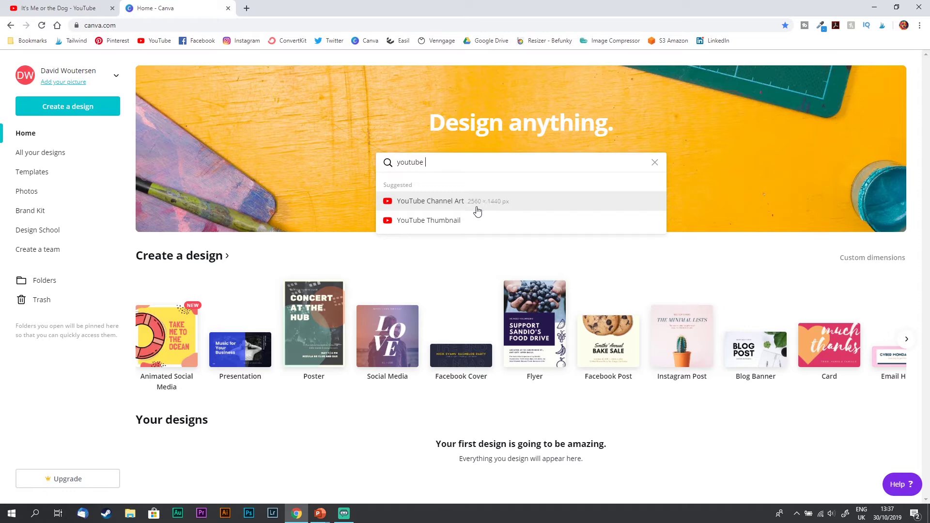
pyautogui.click(448, 203)
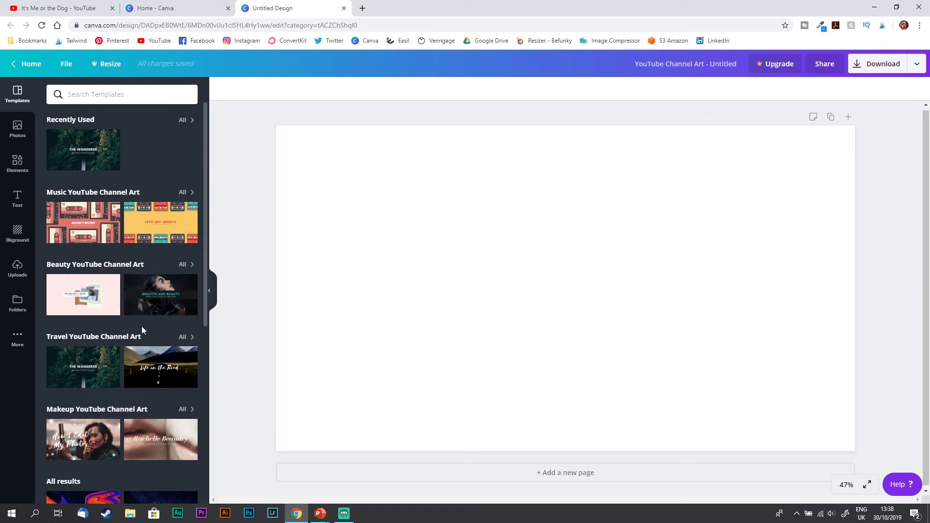
# - Browse the YouTube channel art templates, including the category selections and the full results list
pyautogui.scroll(-3, 140, 339)
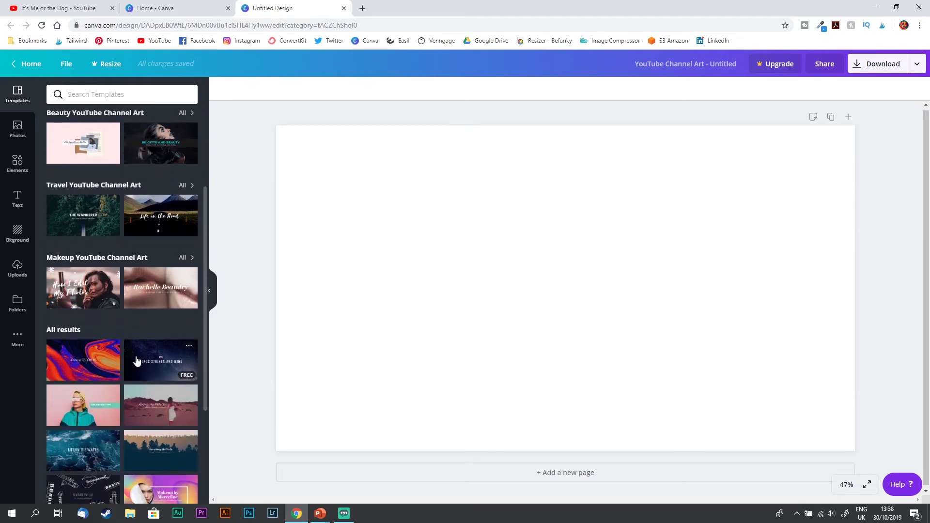
pyautogui.scroll(-1, 134, 284)
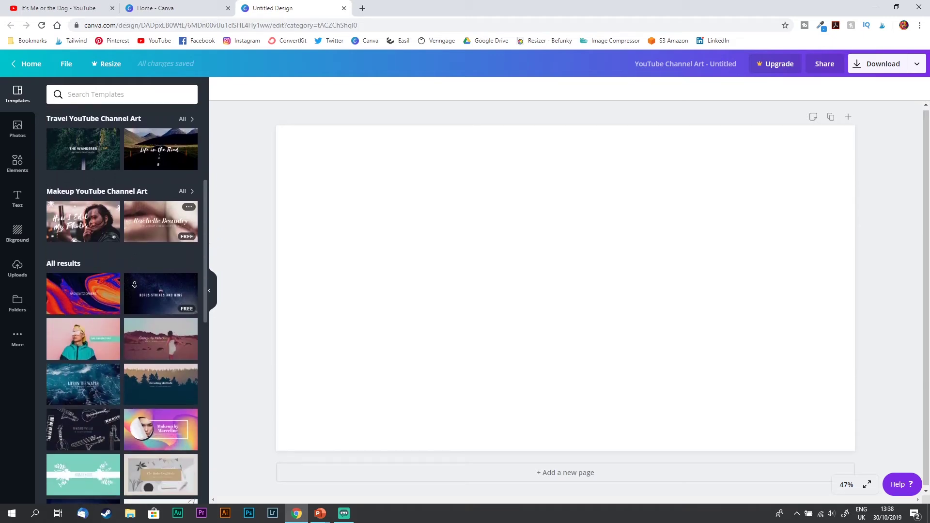
pyautogui.scroll(-6, 134, 284)
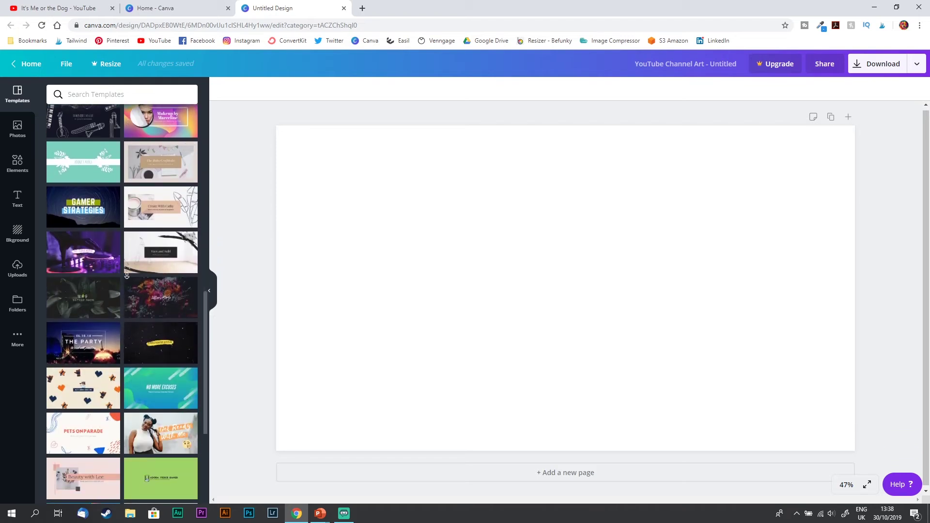
pyautogui.scroll(-1, 127, 276)
pyautogui.scroll(3, 130, 211)
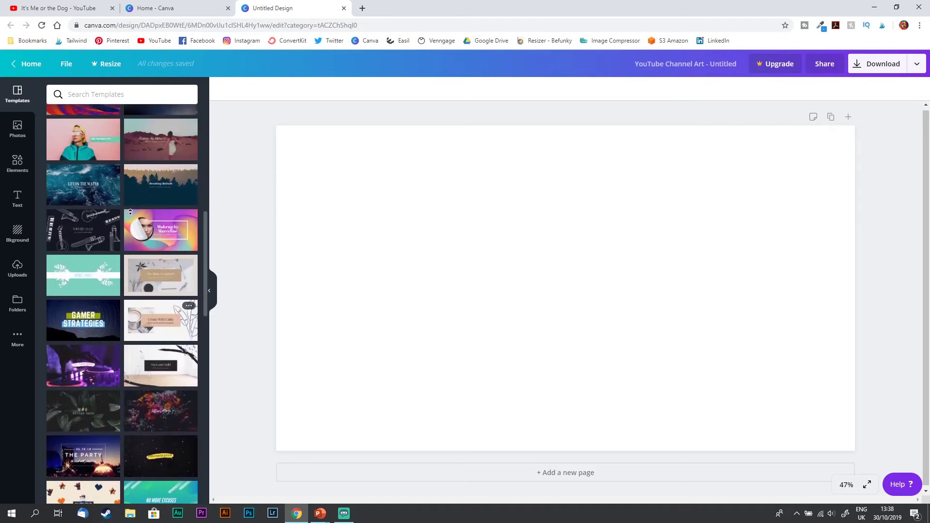
pyautogui.scroll(2, 130, 212)
pyautogui.scroll(-1, 126, 233)
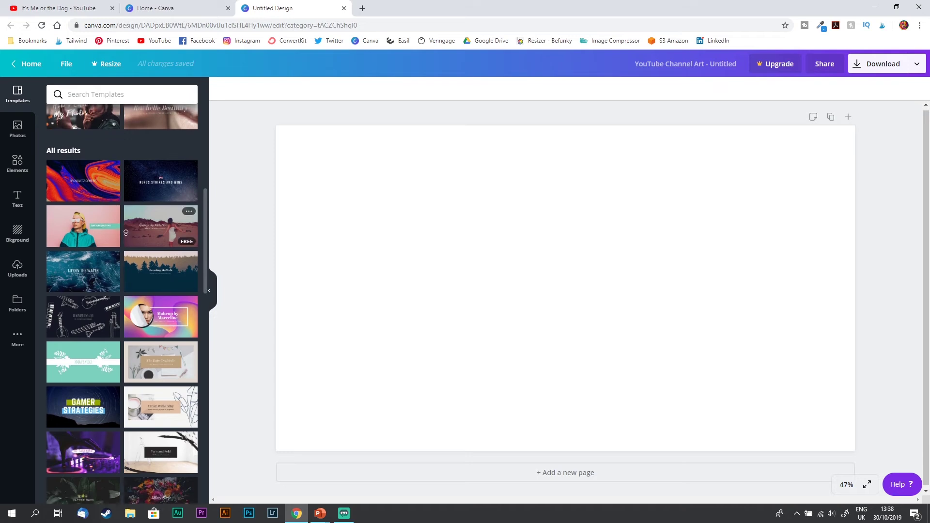
pyautogui.scroll(2, 126, 232)
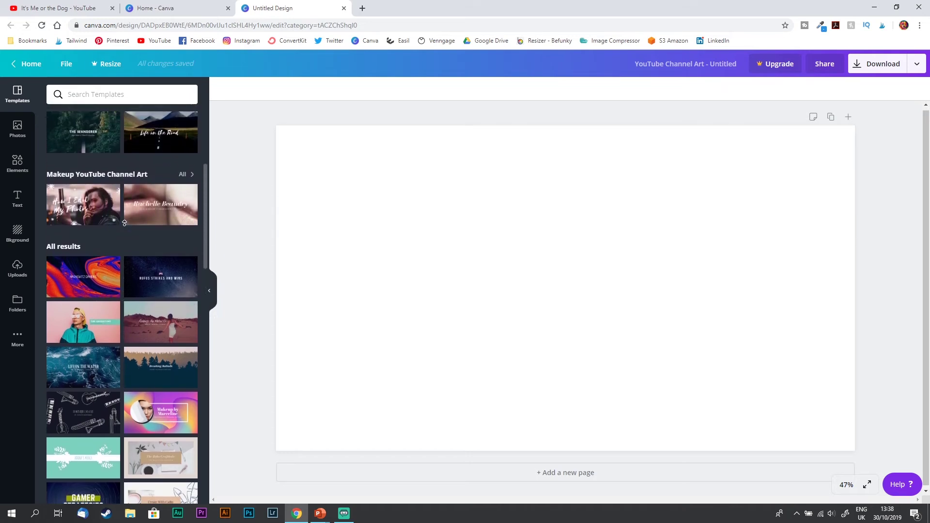
pyautogui.scroll(5, 125, 223)
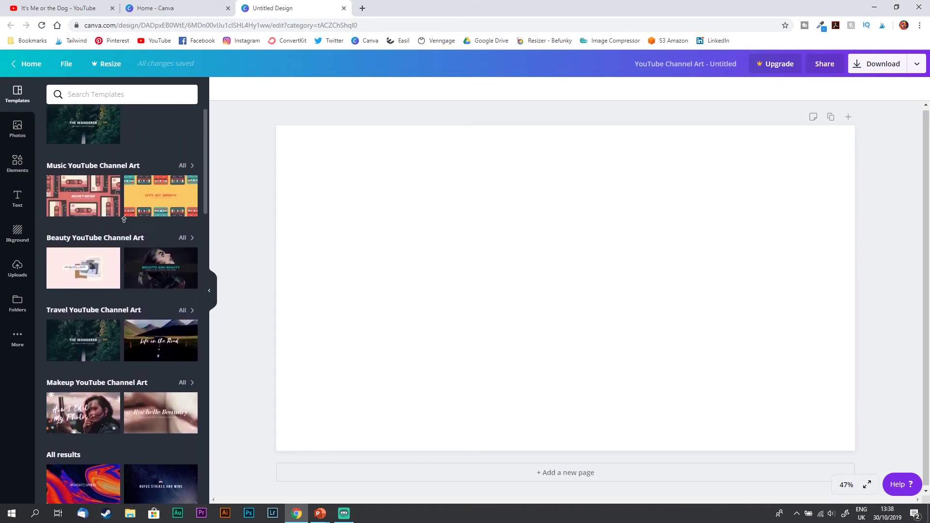
pyautogui.scroll(1, 124, 219)
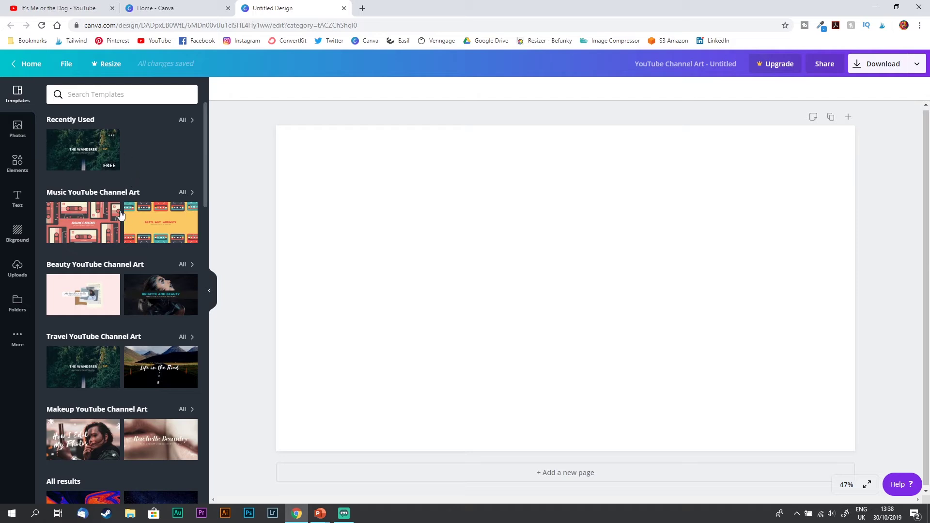
# - Apply the "The Wanderer" travel channel art template to the blank page
pyautogui.scroll(-1, 124, 322)
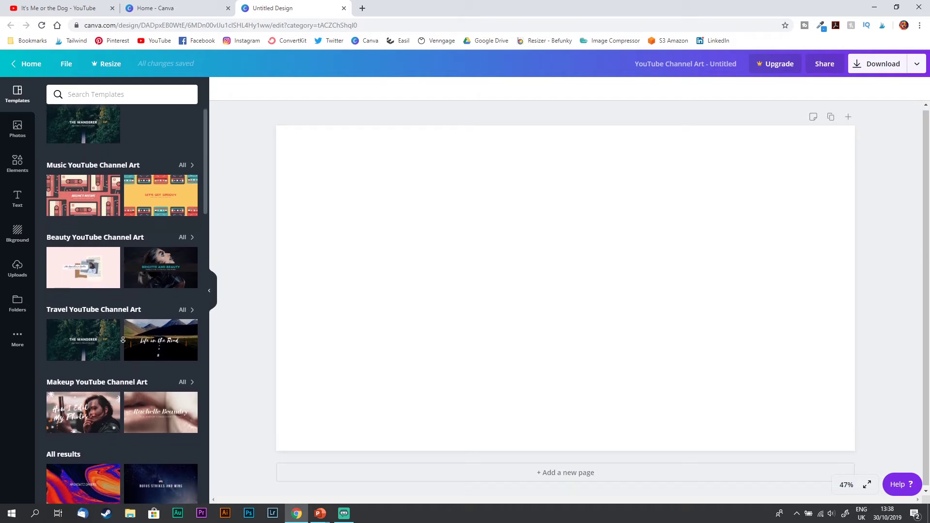
pyautogui.scroll(-1, 123, 340)
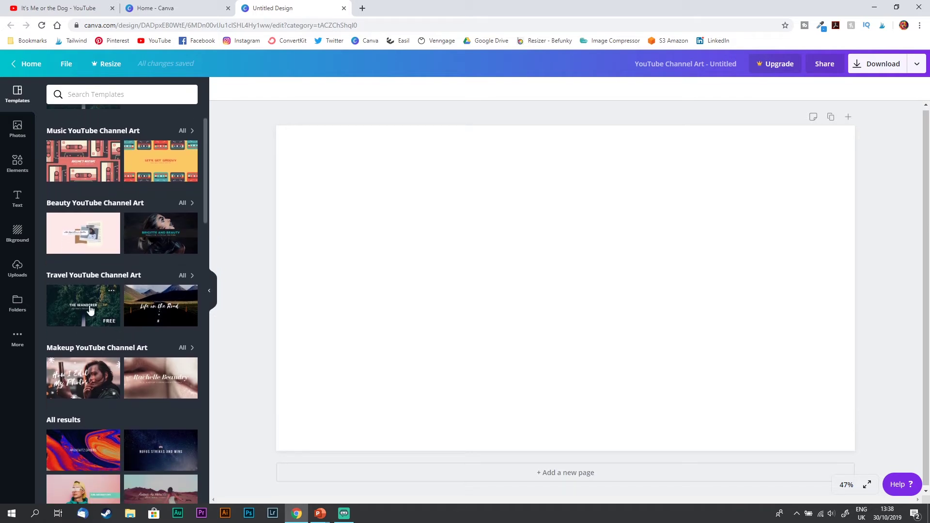
pyautogui.click(91, 313)
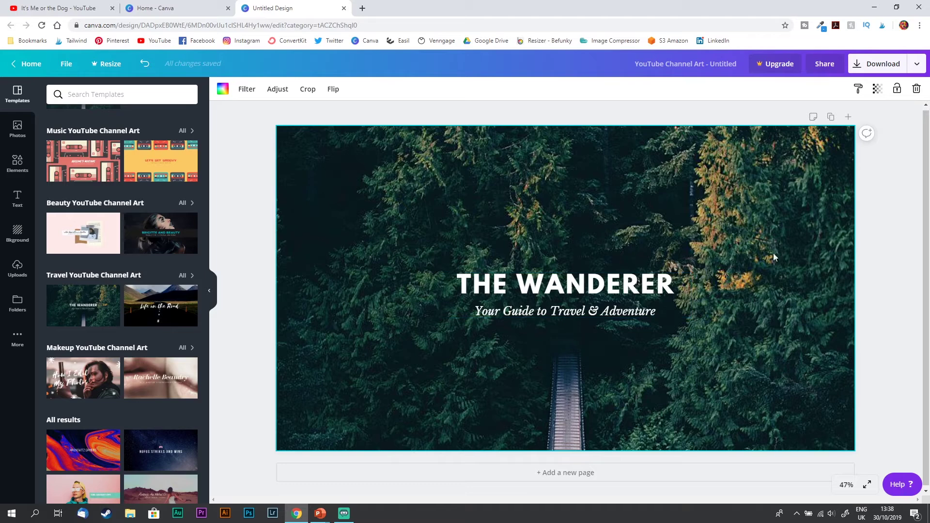
# - Switch to the It's Me or the Dog YouTube channel to examine its banner layout, and return to the Canva design to compare
pyautogui.click(102, 8)
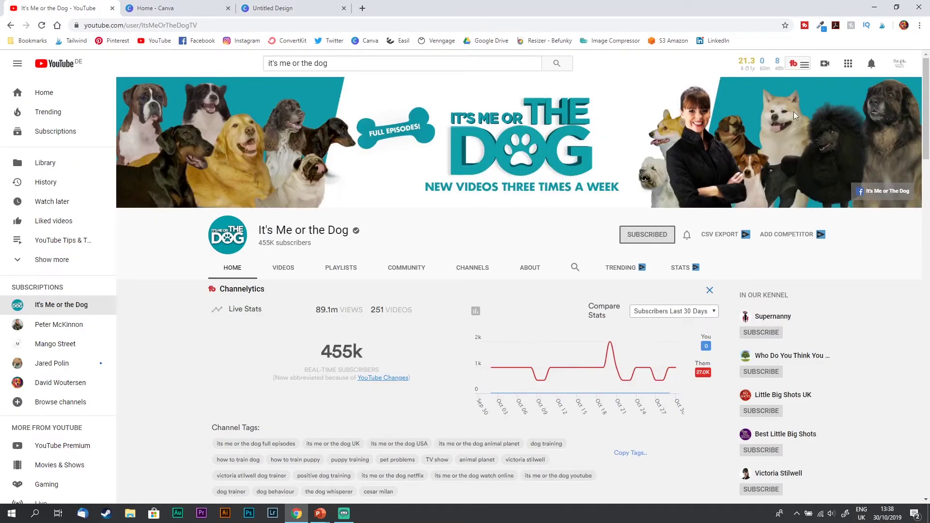
pyautogui.click(284, 6)
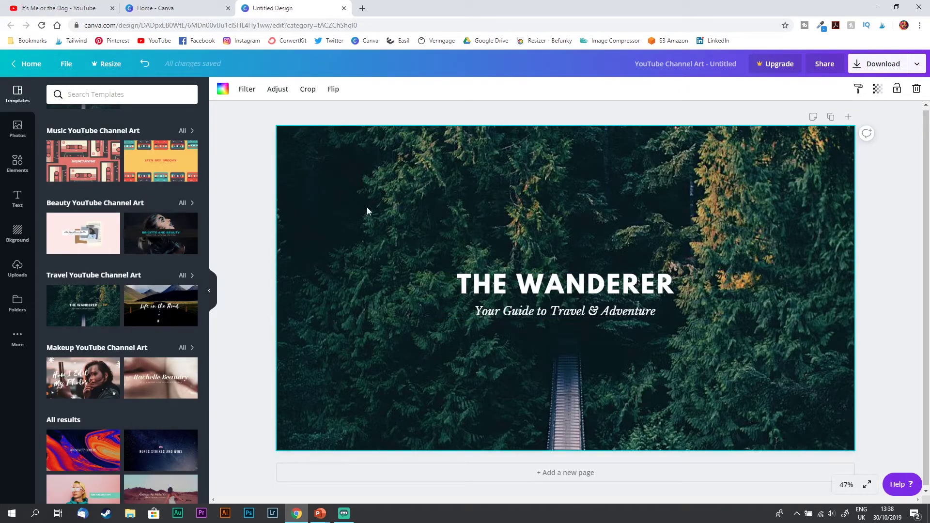
pyautogui.hotkey('ctrl', '1')
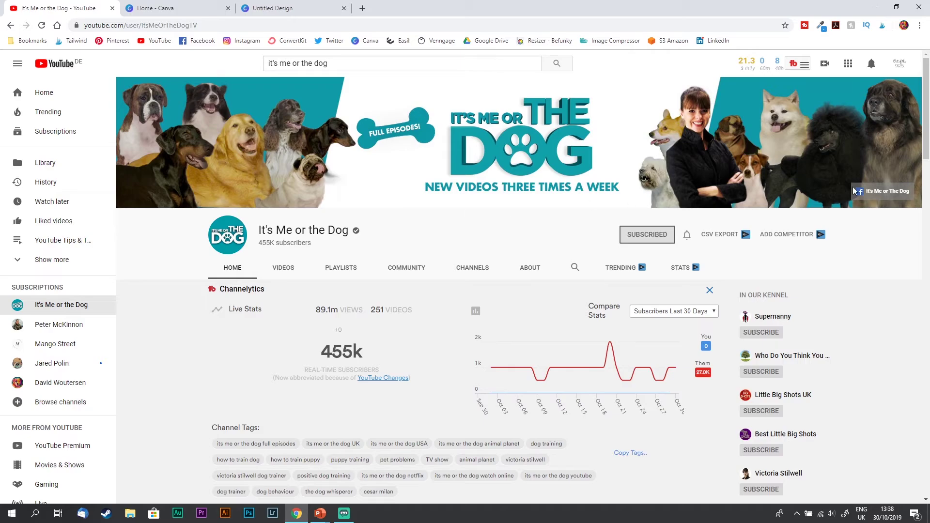
pyautogui.click(306, 5)
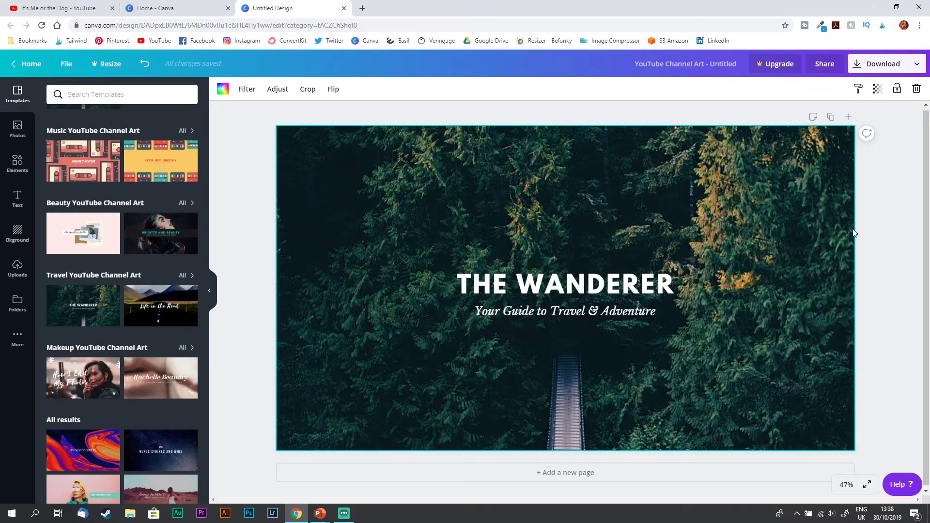
pyautogui.moveTo(860, 233); pyautogui.dragTo(252, 354)
pyautogui.click(251, 334)
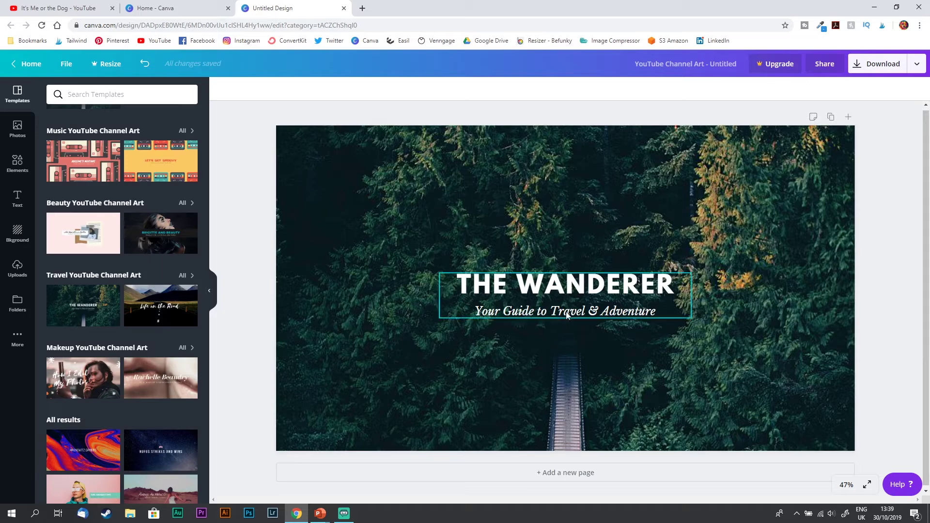
# - Replace the tagline under THE WANDERER with "NEW TRAVEL VIDEOS EVERY THURSDAY"
pyautogui.click(551, 313)
pyautogui.doubleClick(552, 312)
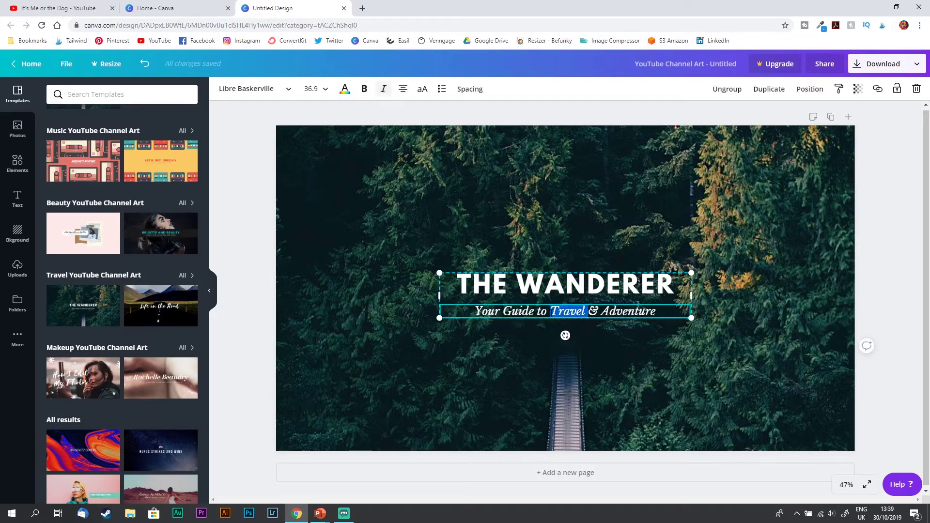
pyautogui.click(553, 313)
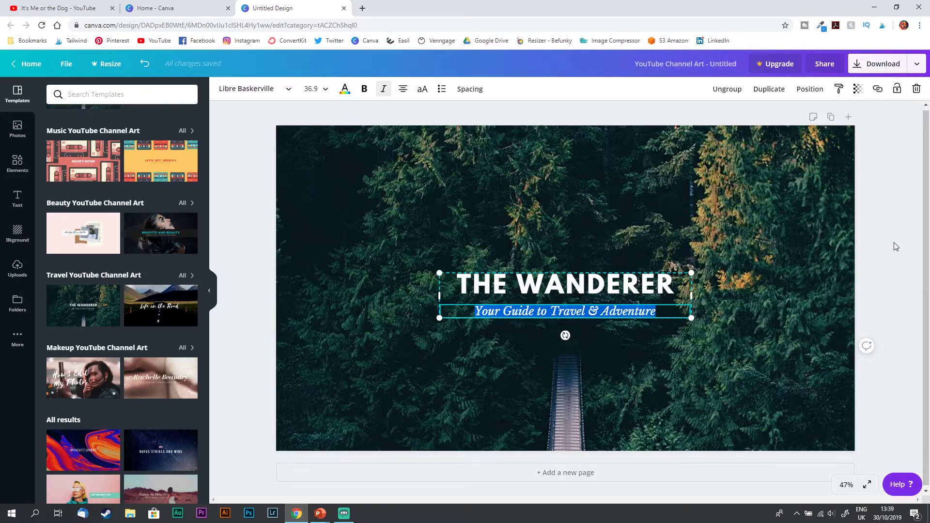
pyautogui.write('NEW VIDE')
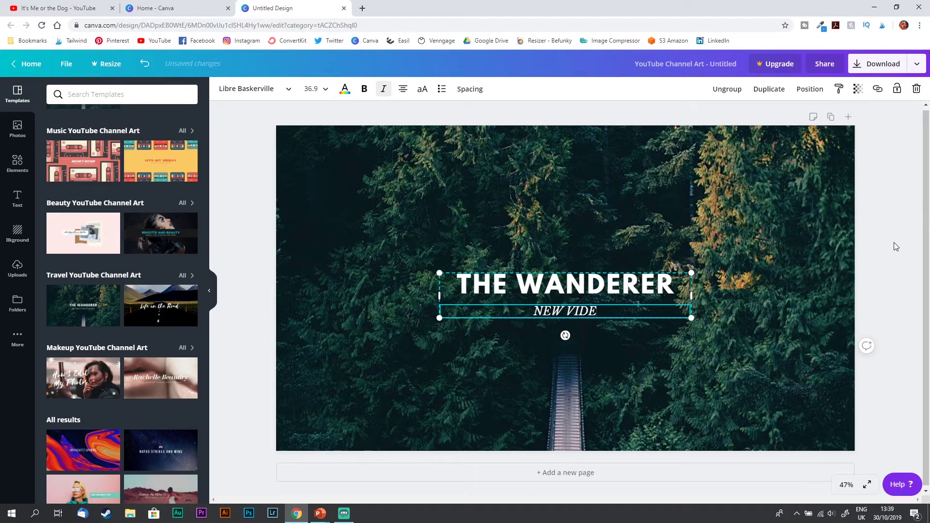
pyautogui.write('OS EVERY THUD')
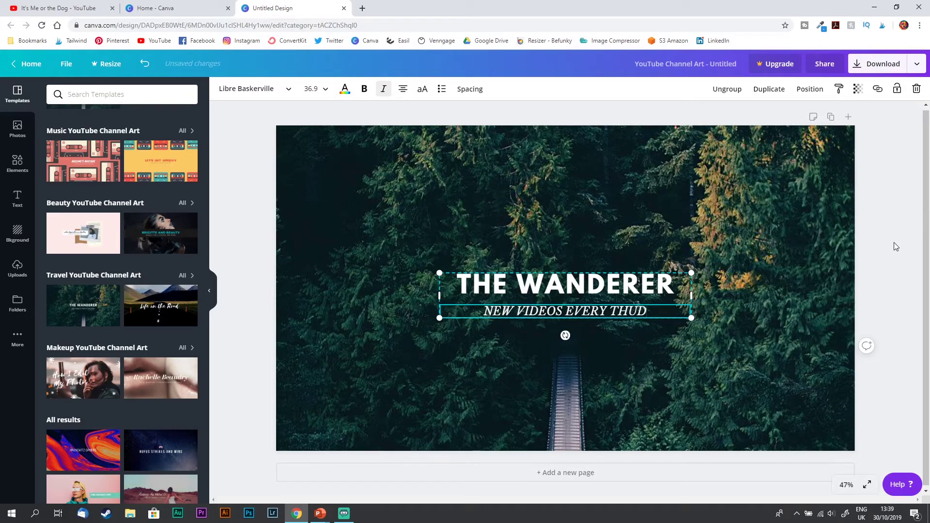
pyautogui.write('A')
pyautogui.press('BackSpace')
pyautogui.press('BackSpace')
pyautogui.write('RSDAY')
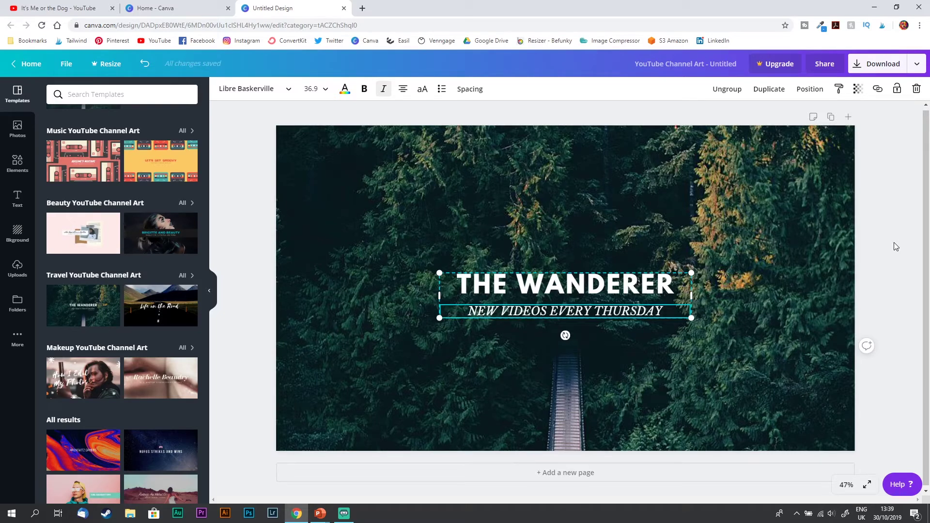
pyautogui.write('TRAVEL')
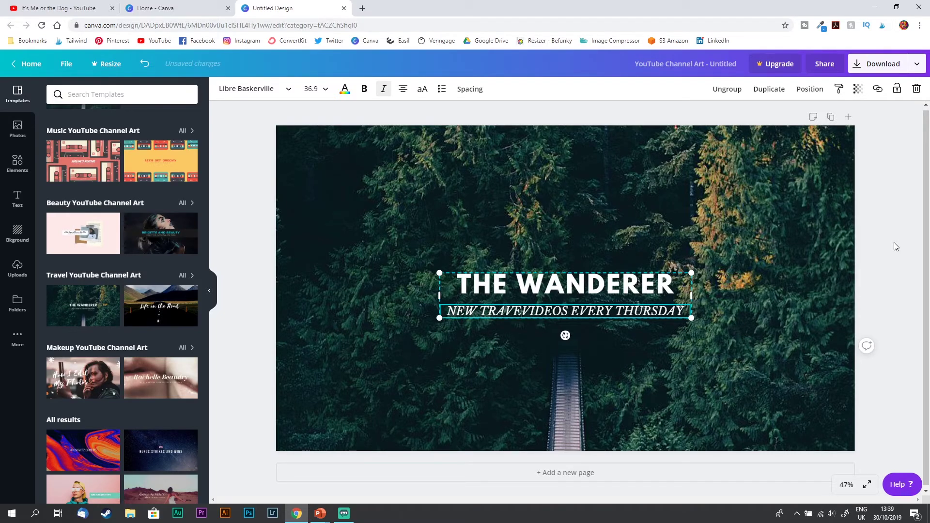
# - Rewrite the whole tagline under the title as "New travel videos every thursday" and deselect it
pyautogui.hotkey('ctrl', 'a')
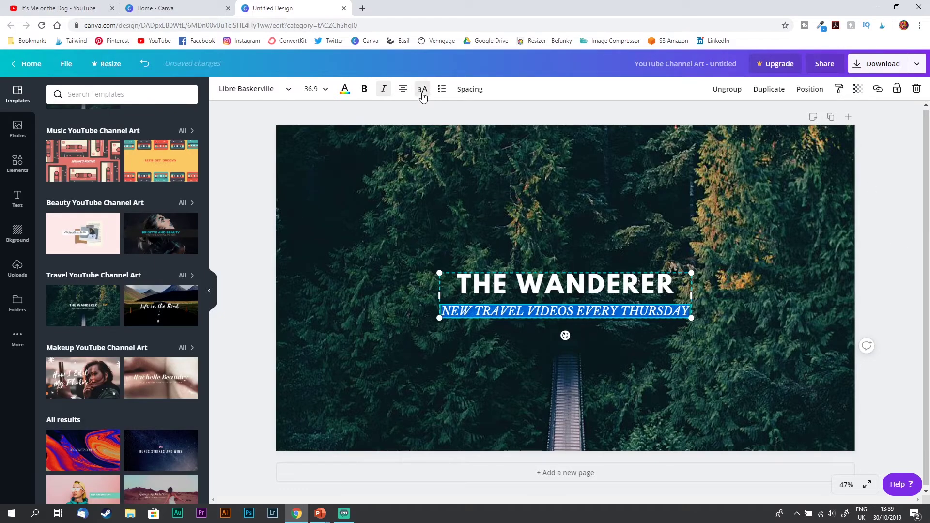
pyautogui.tripleClick(536, 313)
pyautogui.write('New')
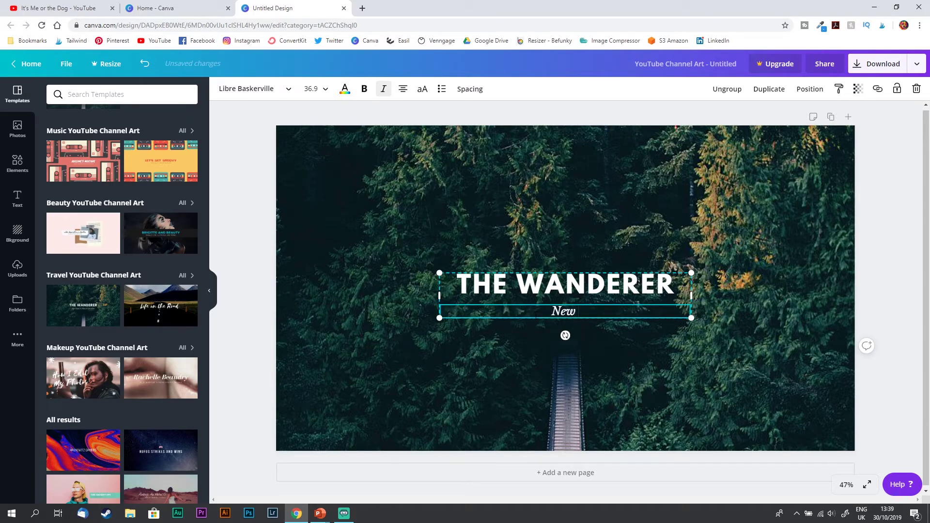
pyautogui.write(' travel vide')
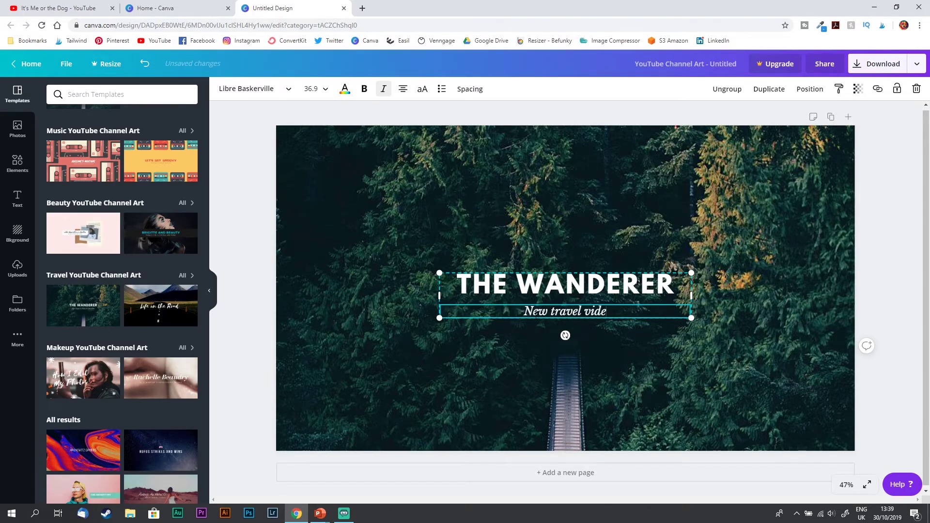
pyautogui.write('os every thur')
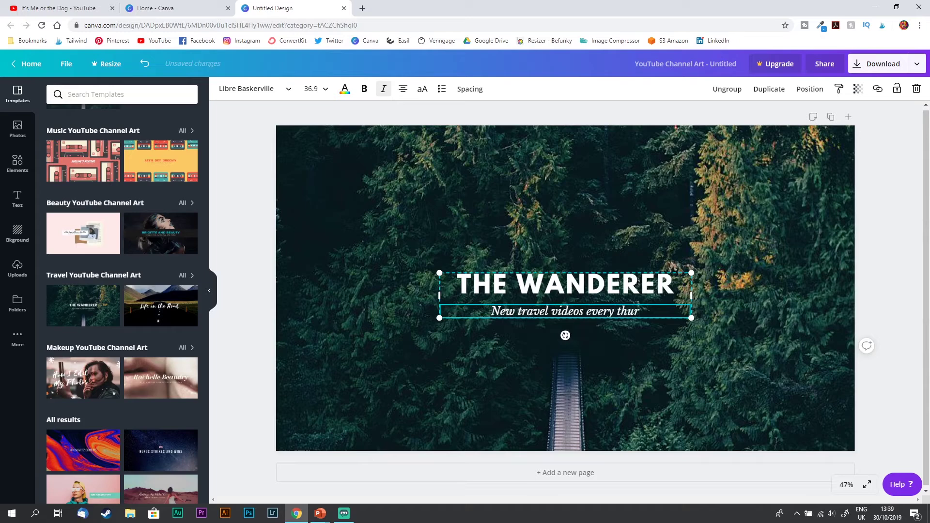
pyautogui.write('sday')
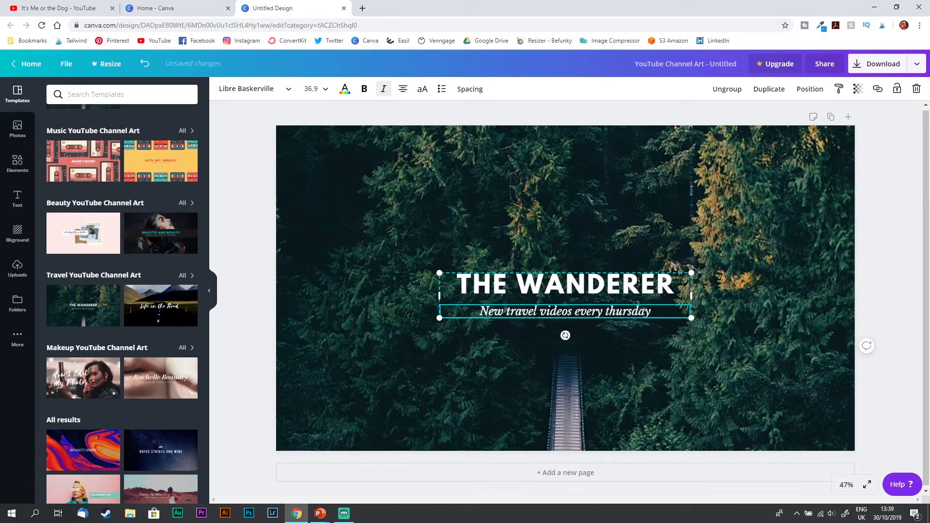
pyautogui.click(245, 257)
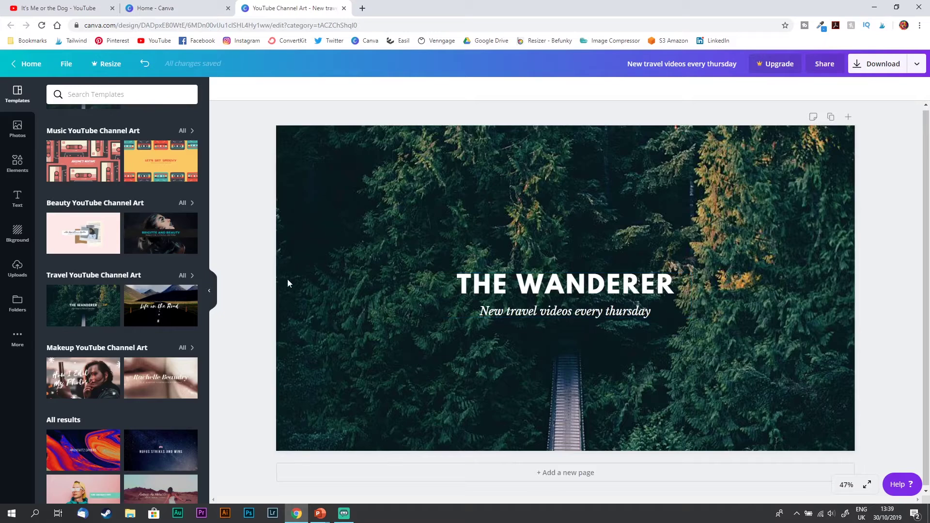
# - Add the recently used square element and reduce its height to a thin horizontal bar
pyautogui.click(18, 163)
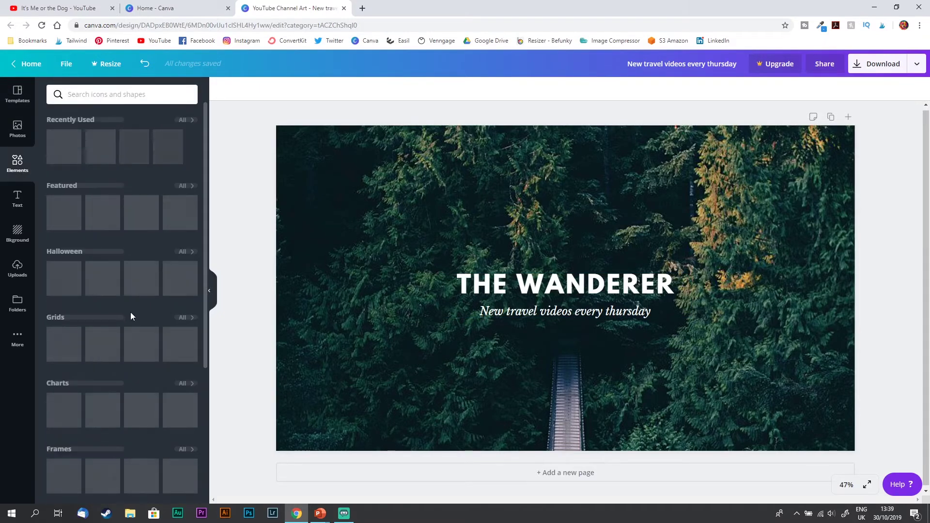
pyautogui.click(74, 160)
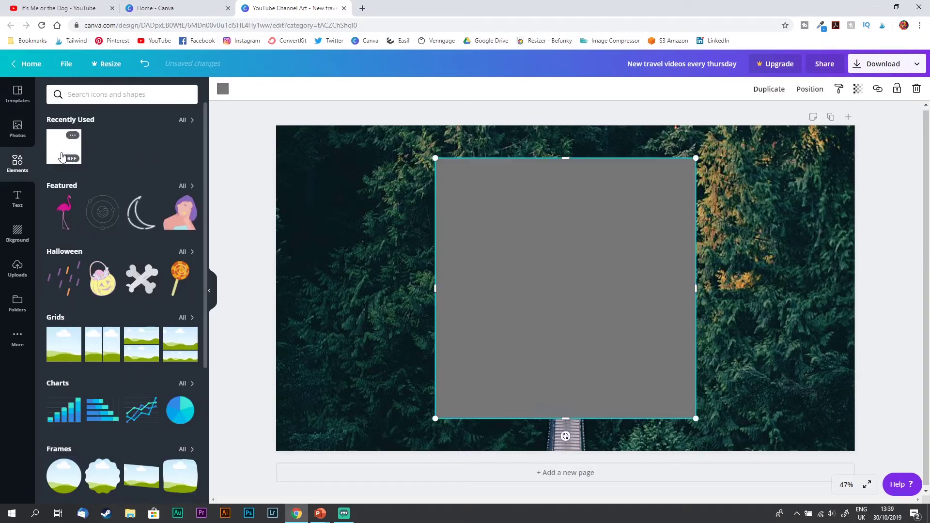
pyautogui.moveTo(568, 156); pyautogui.dragTo(567, 398)
# - Color the bar black and move it up over the tagline
pyautogui.click(223, 88)
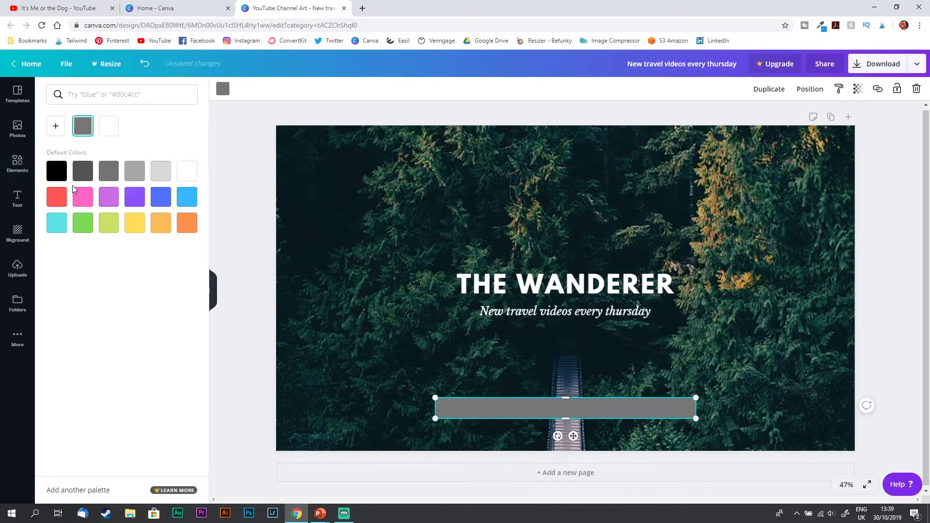
pyautogui.click(56, 170)
pyautogui.moveTo(506, 406); pyautogui.dragTo(508, 310)
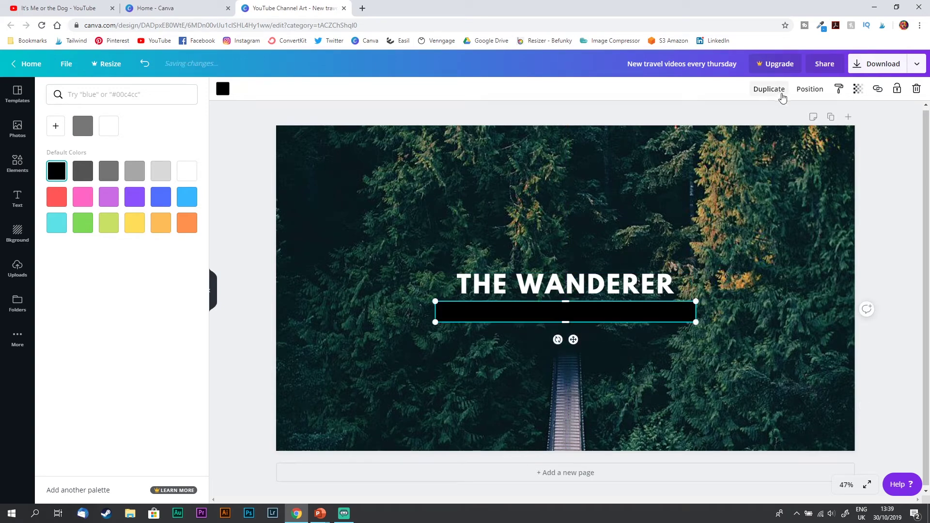
# - Center the black bar on the page, send it backward behind the tagline text, and deselect it
pyautogui.click(810, 88)
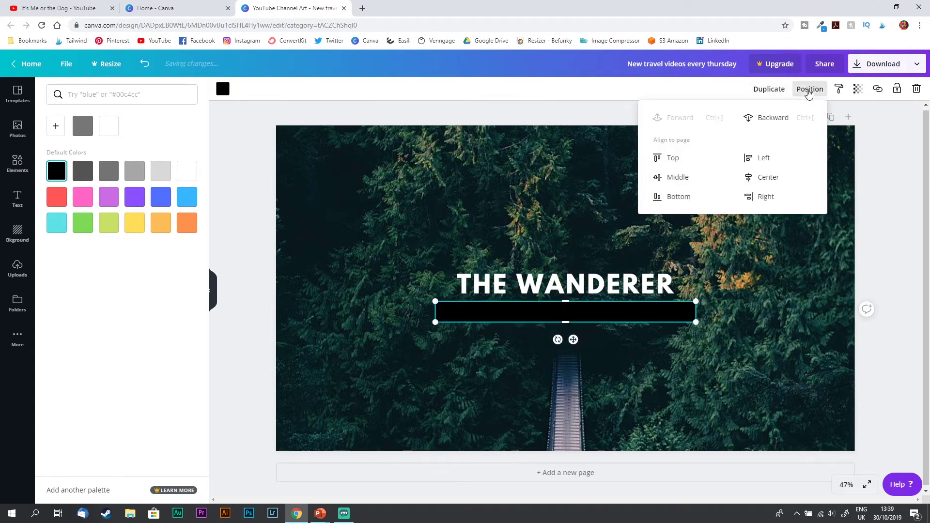
pyautogui.click(757, 179)
pyautogui.click(777, 119)
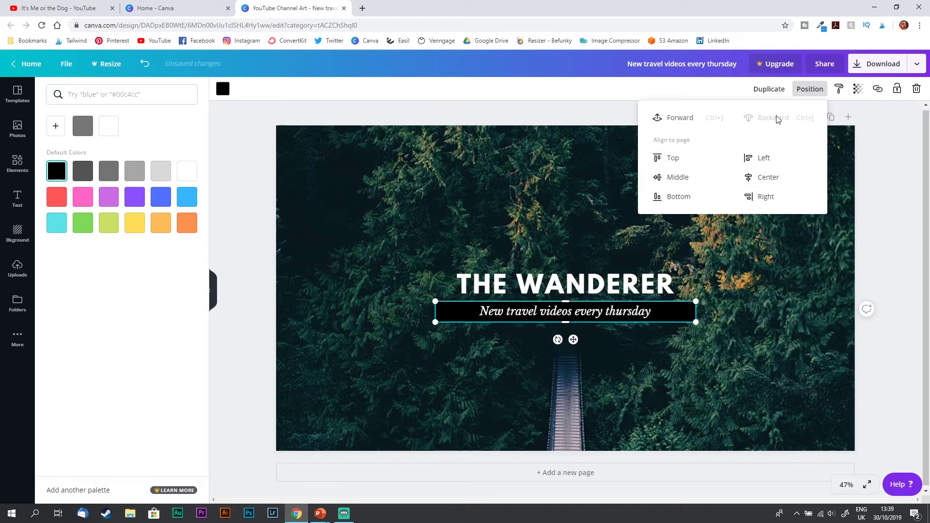
pyautogui.click(900, 289)
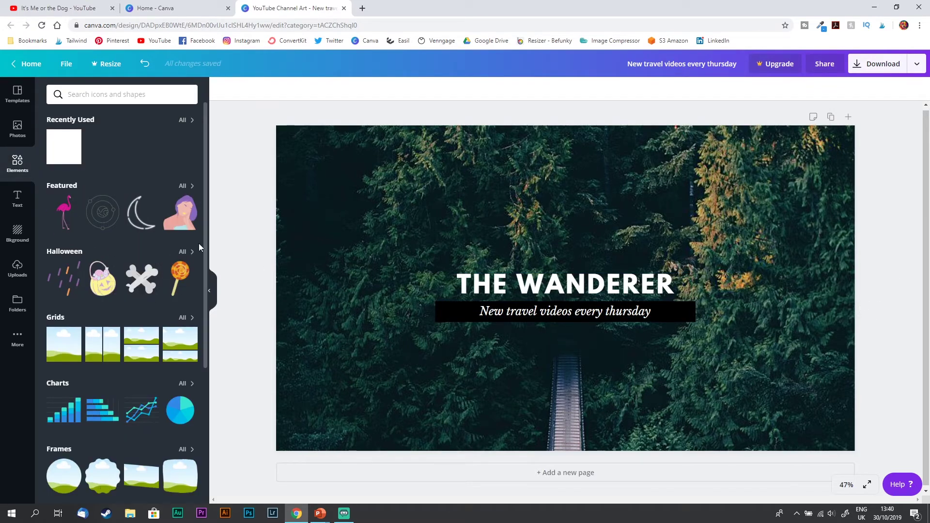
pyautogui.scroll(-10, 207, 234)
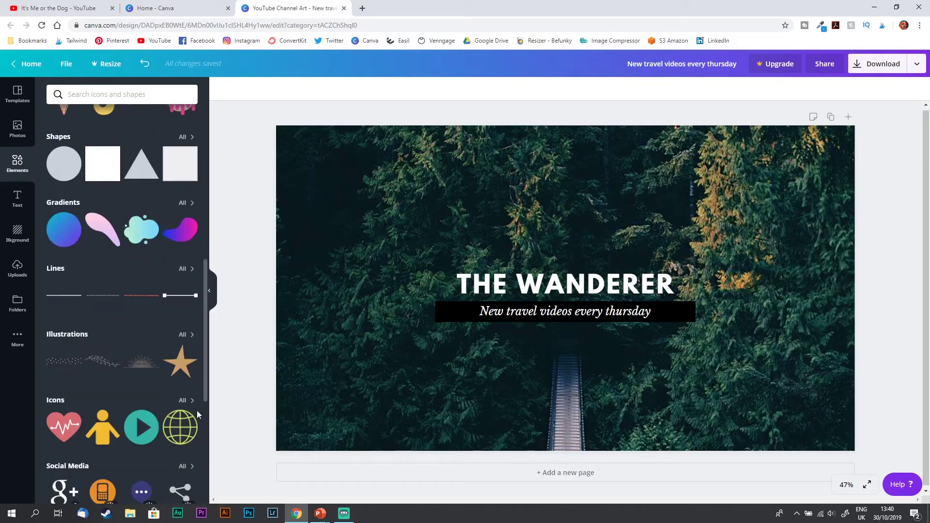
pyautogui.scroll(-1, 199, 426)
pyautogui.scroll(-2, 203, 426)
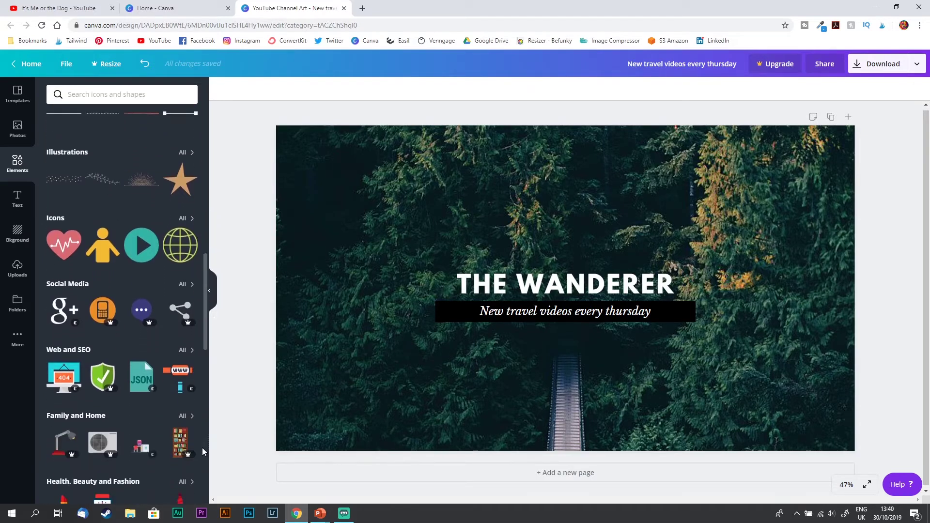
pyautogui.scroll(5, 204, 411)
pyautogui.scroll(7, 208, 289)
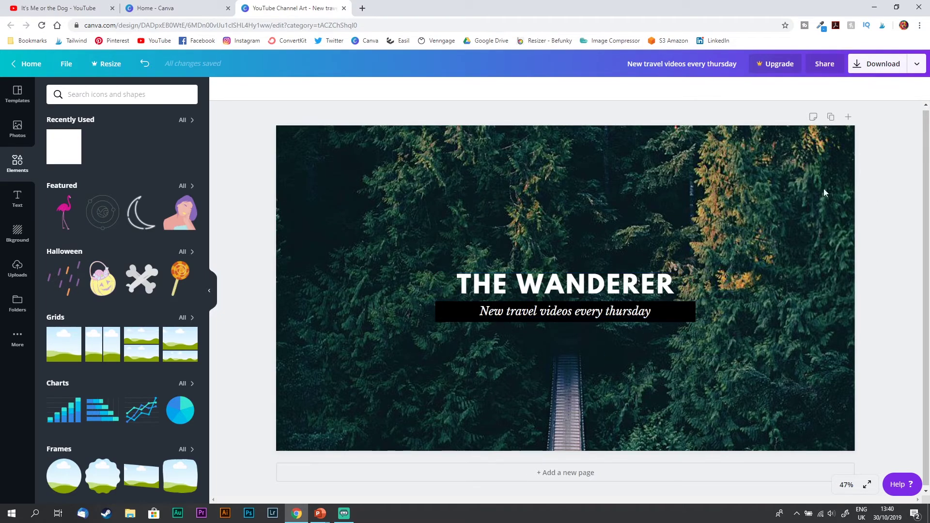
# - Download the finished design as a PNG and dismiss the Canva Pro trial offer
pyautogui.click(881, 65)
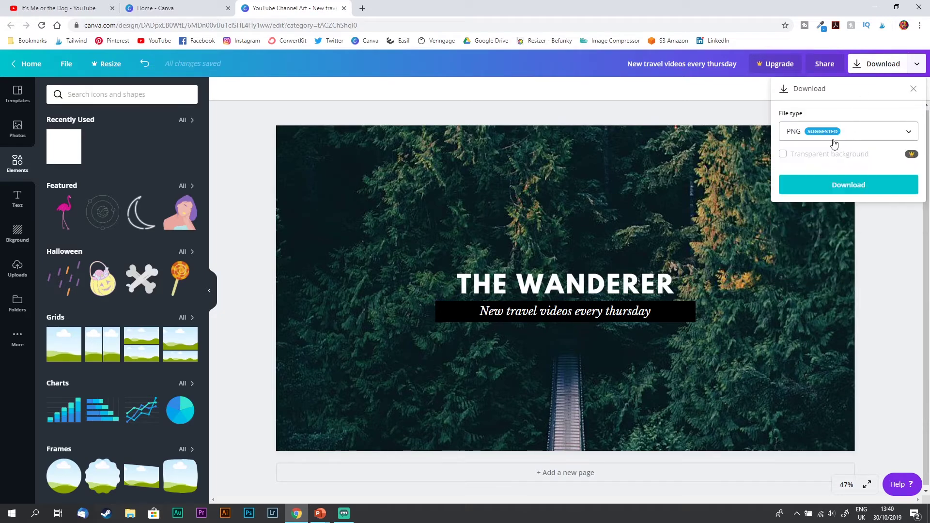
pyautogui.click(834, 143)
pyautogui.click(797, 145)
pyautogui.click(845, 189)
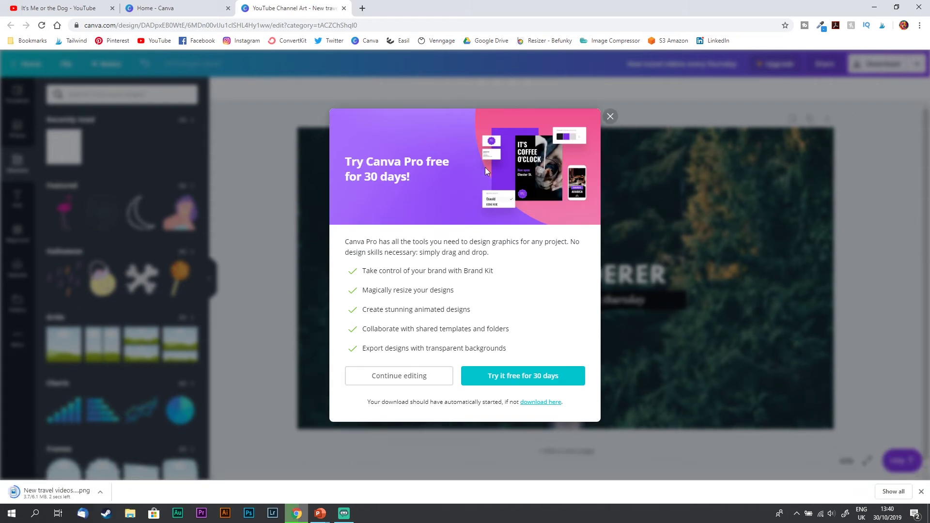
pyautogui.click(610, 117)
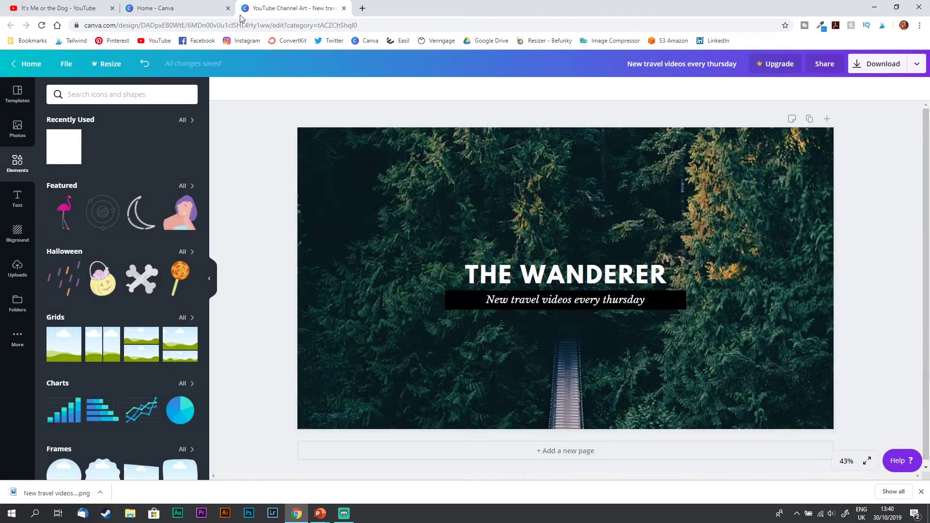
# - Switch to YouTube, open your own channel, and upload "New travel videos every thursday.png" as its channel art
pyautogui.click(73, 8)
pyautogui.click(900, 63)
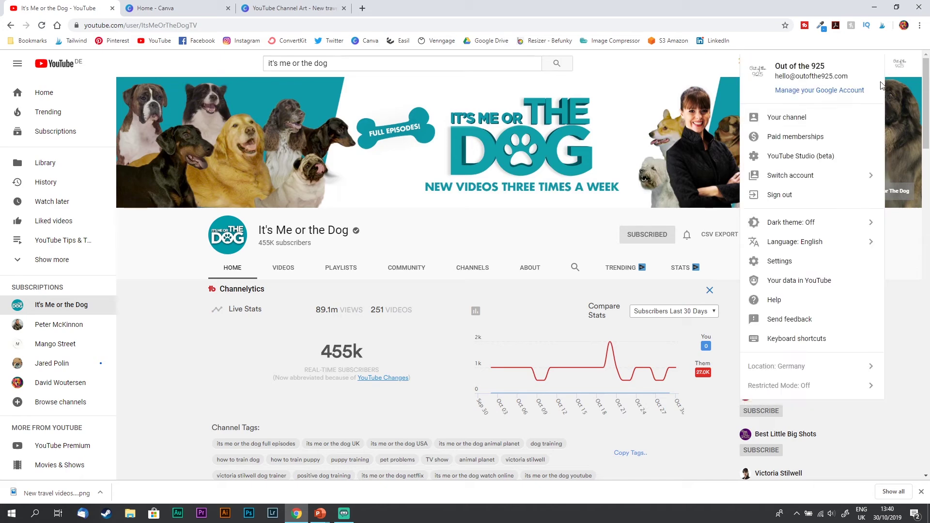
pyautogui.click(792, 117)
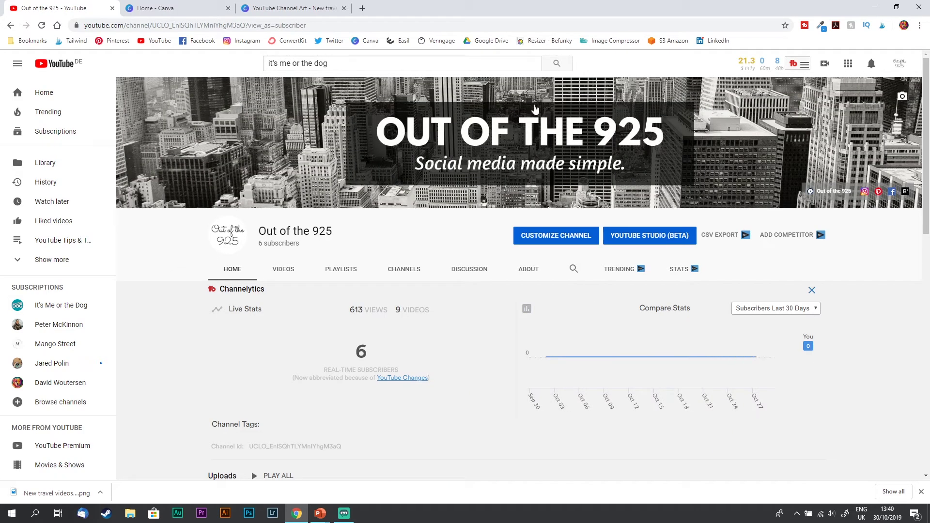
pyautogui.click(902, 98)
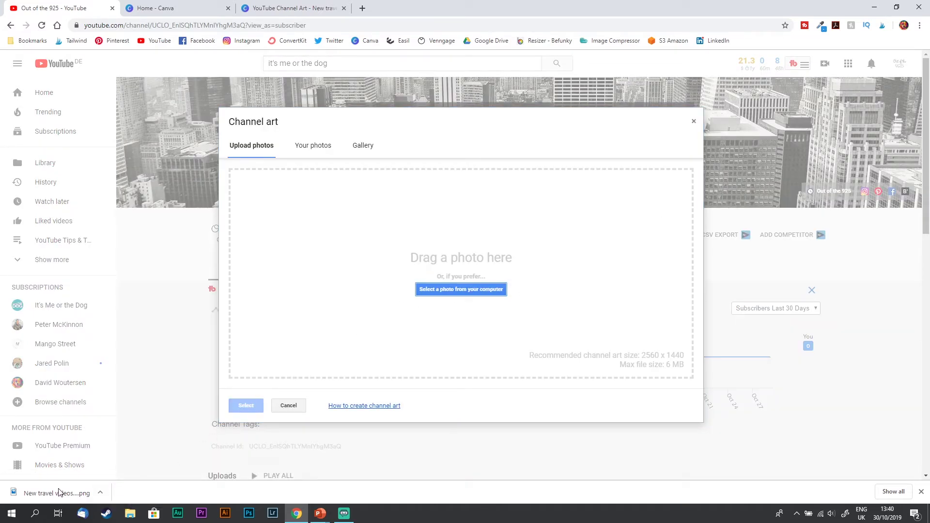
pyautogui.moveTo(58, 493); pyautogui.dragTo(461, 251)
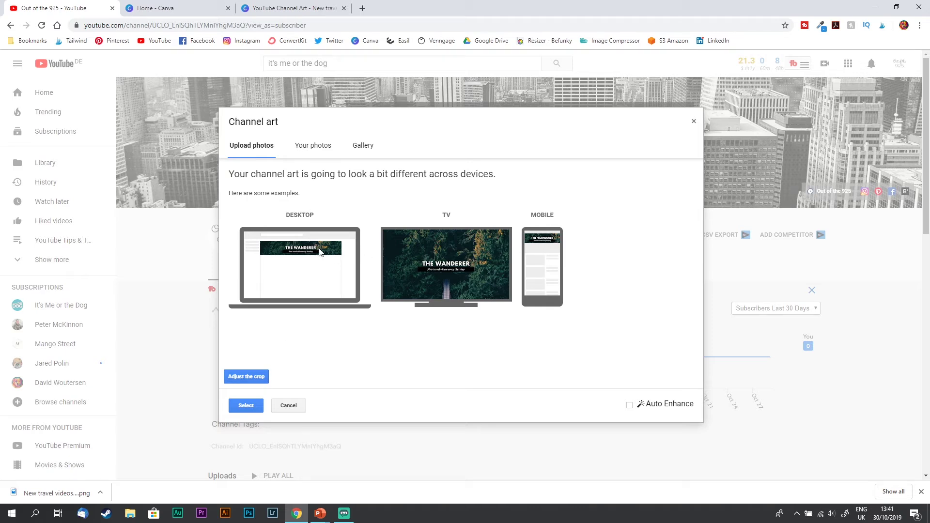
# - Adjust the channel art crop by shrinking the region slightly and moving it so the title and tagline sit inside the desktop area
pyautogui.click(252, 378)
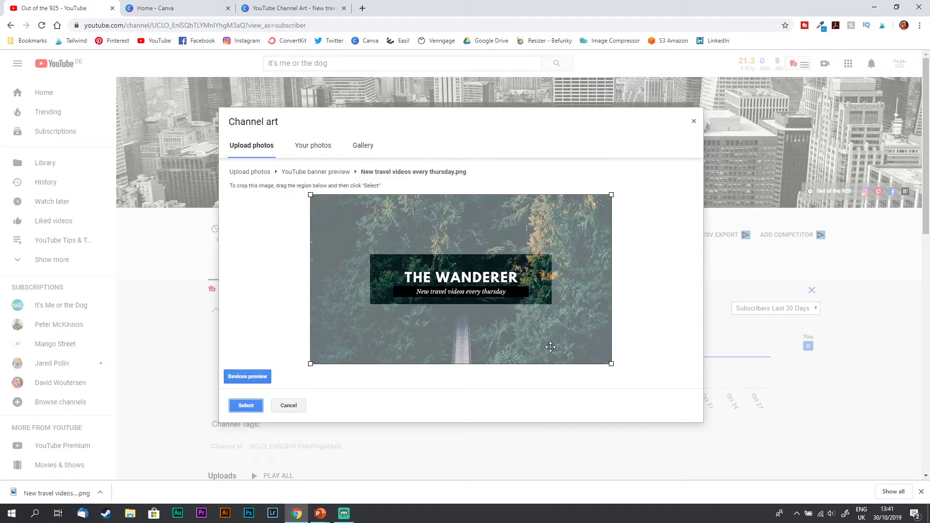
pyautogui.moveTo(611, 367); pyautogui.dragTo(591, 352)
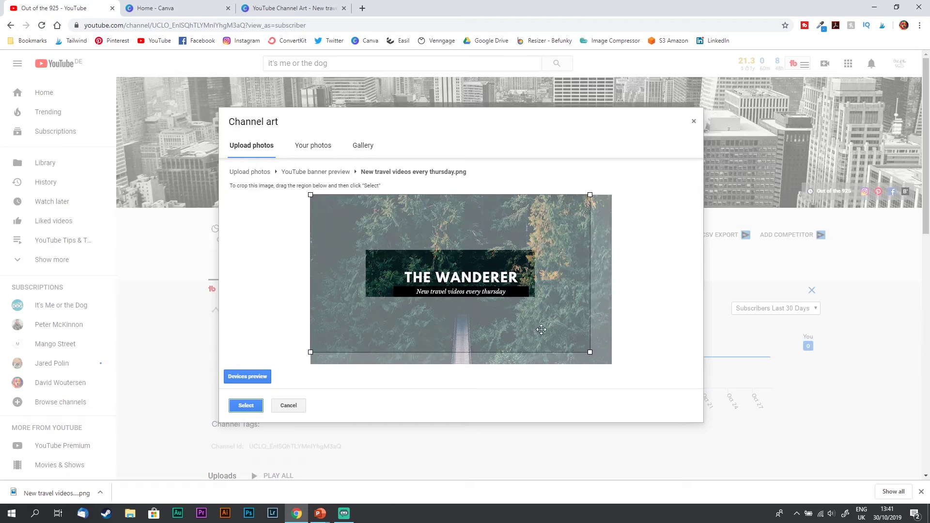
pyautogui.moveTo(540, 330); pyautogui.dragTo(554, 375)
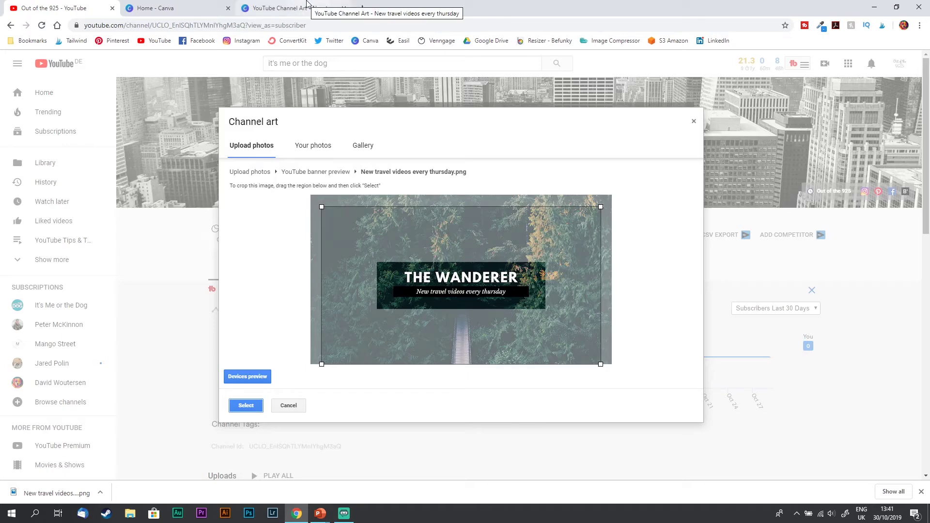
# - Return to Canva and nudge the title, tagline and black bar together slightly upward on the canvas
pyautogui.click(261, 8)
pyautogui.click(513, 266)
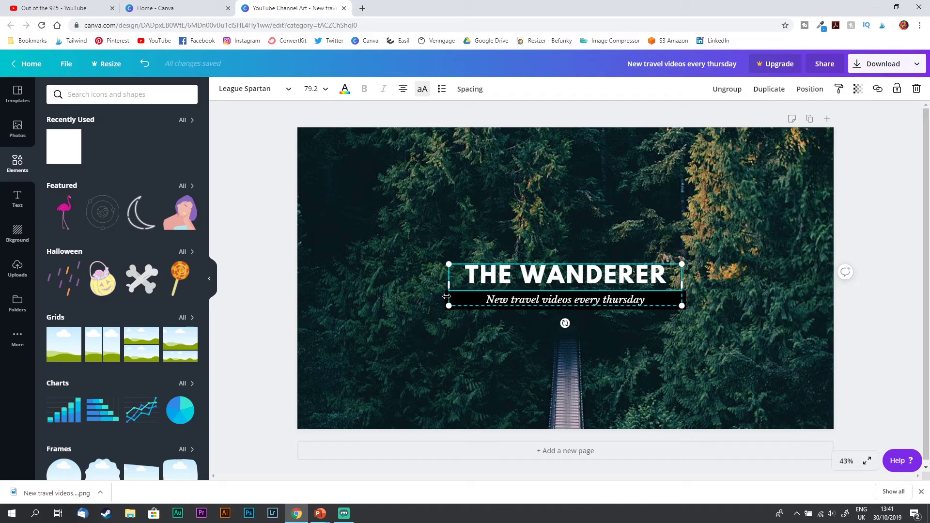
pyautogui.moveTo(845, 237); pyautogui.dragTo(347, 333)
pyautogui.hotkey('shift', 'Up')
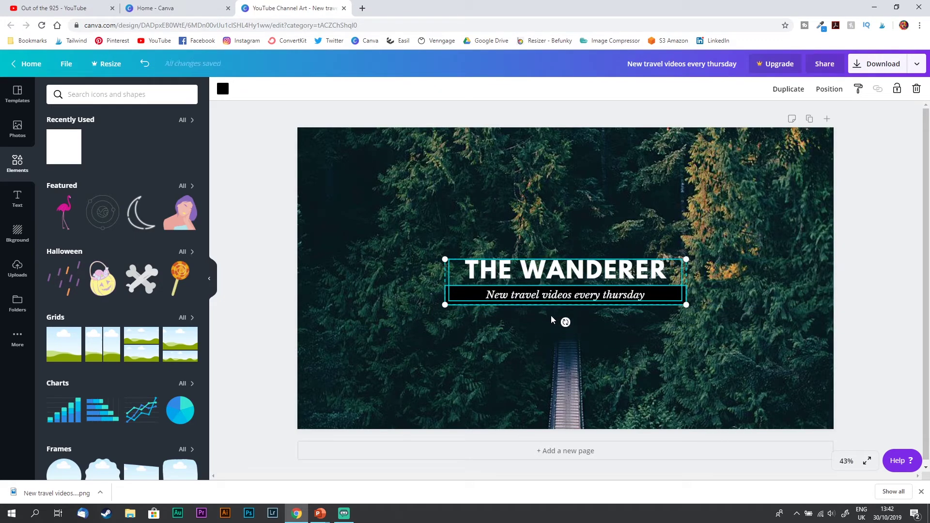
pyautogui.hotkey('shift', 'Up')
pyautogui.hotkey('shift', 'Up')
pyautogui.press('Up')
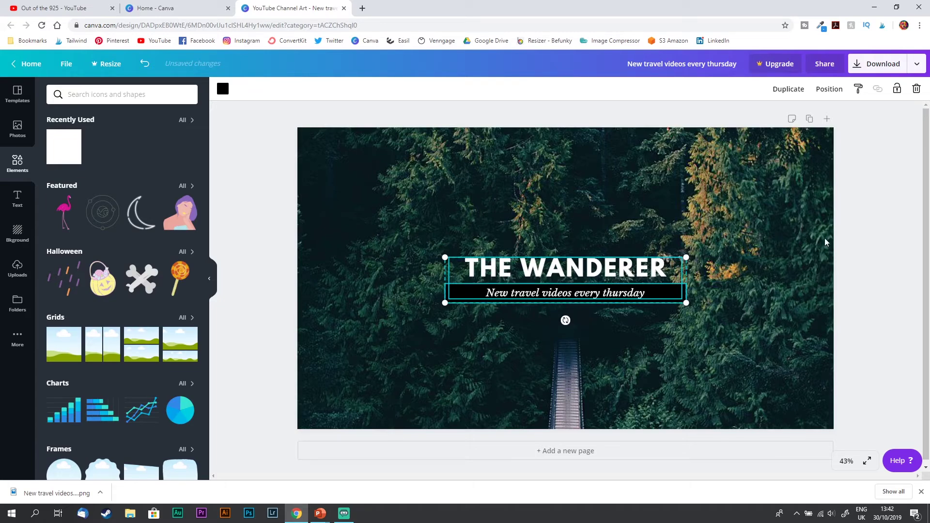
pyautogui.click(848, 229)
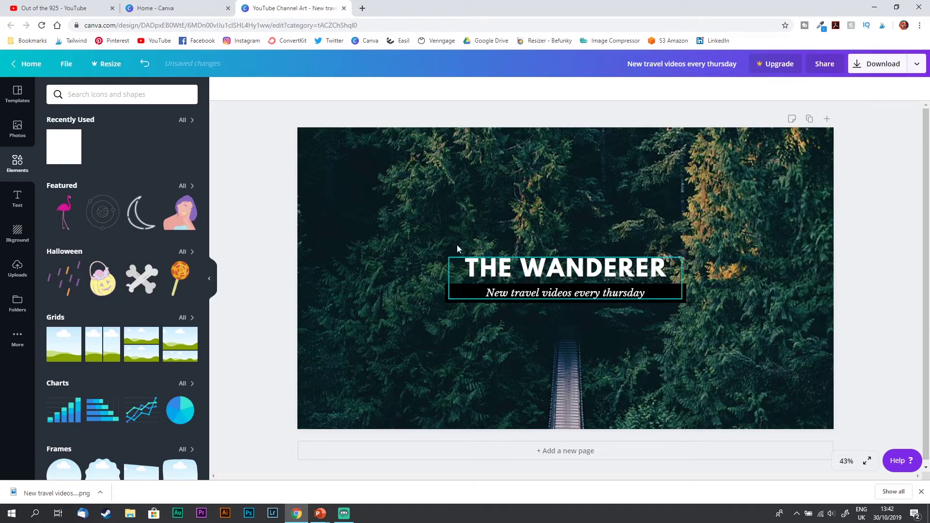
# - Switch back to YouTube, apply the cropped image as the channel art, and compare the banner with the Canva design
pyautogui.click(73, 8)
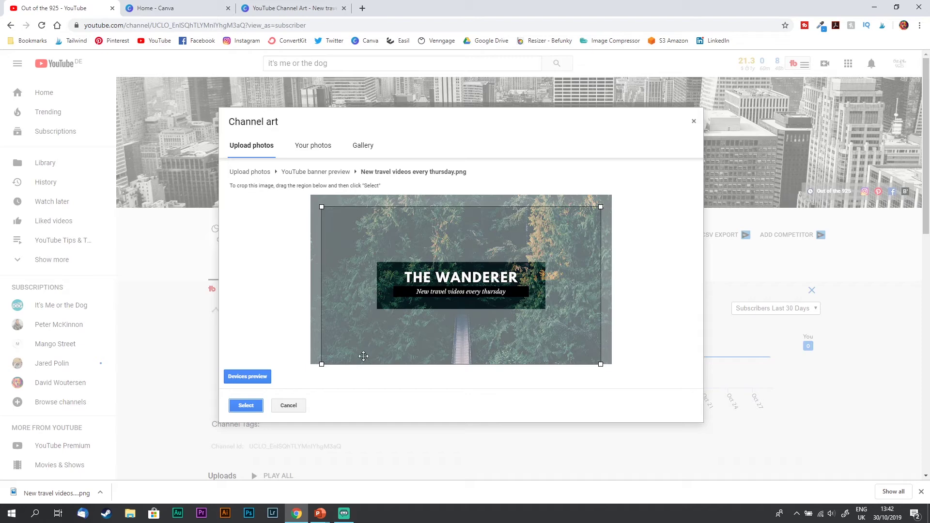
pyautogui.click(246, 406)
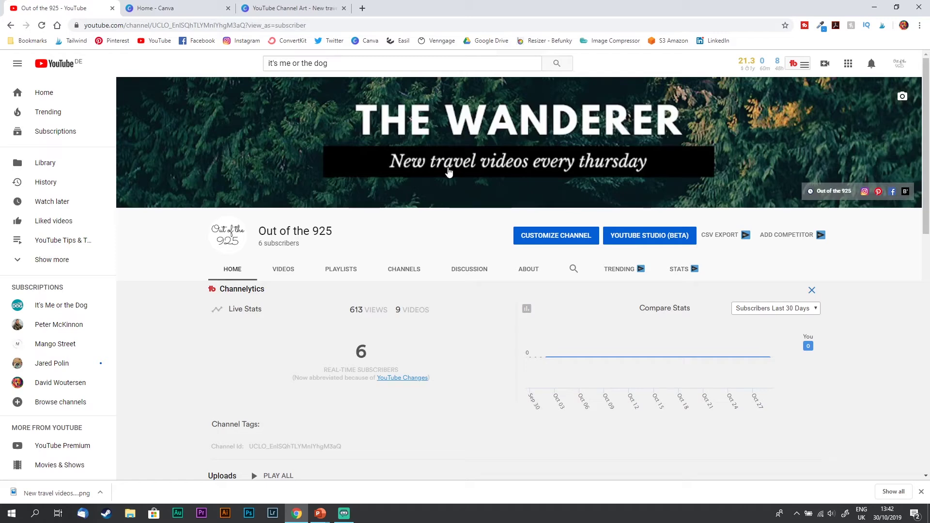
pyautogui.click(293, 8)
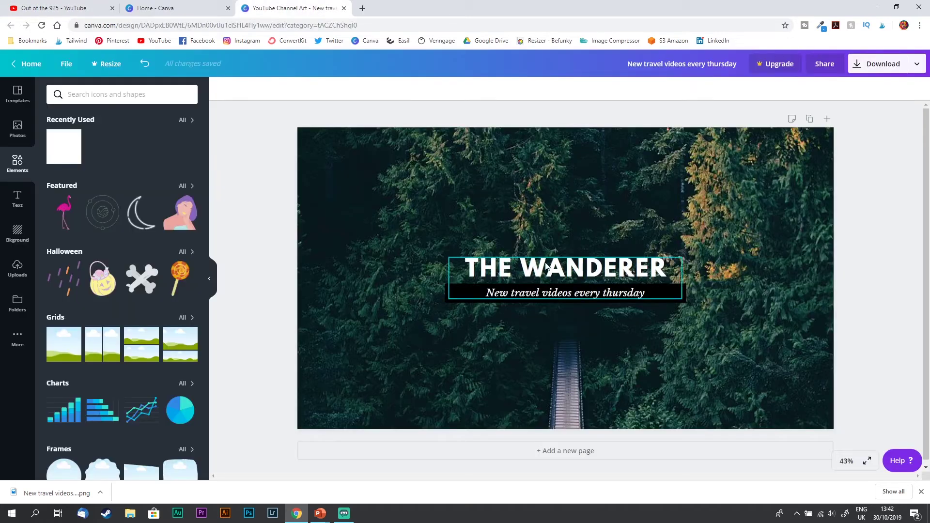
pyautogui.click(73, 8)
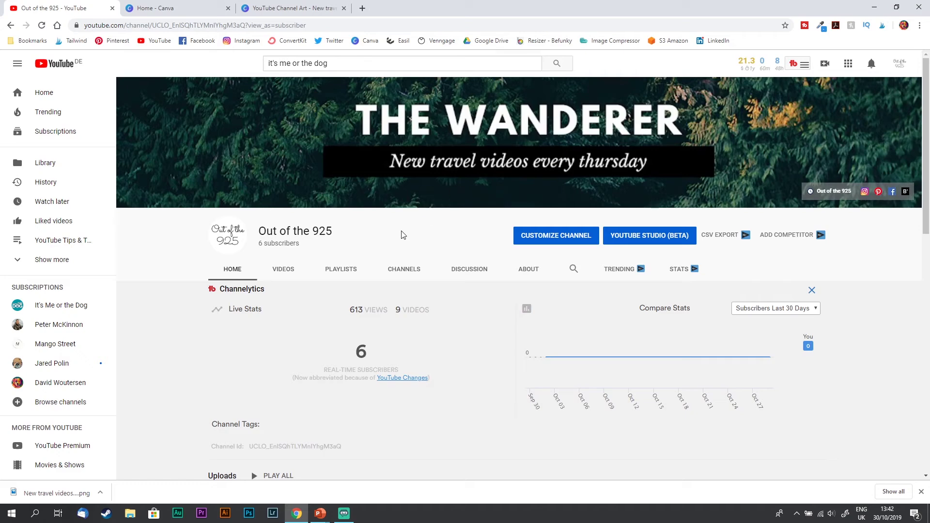
# - Replace the channel's profile picture by uploading the "Profile Pic" file from HDD 2 (E:) with its full crop
pyautogui.click(229, 237)
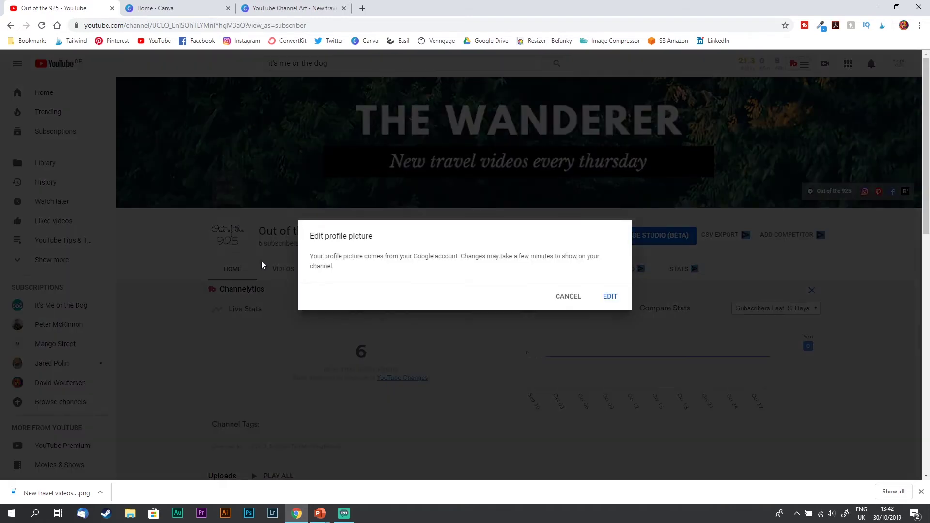
pyautogui.click(607, 298)
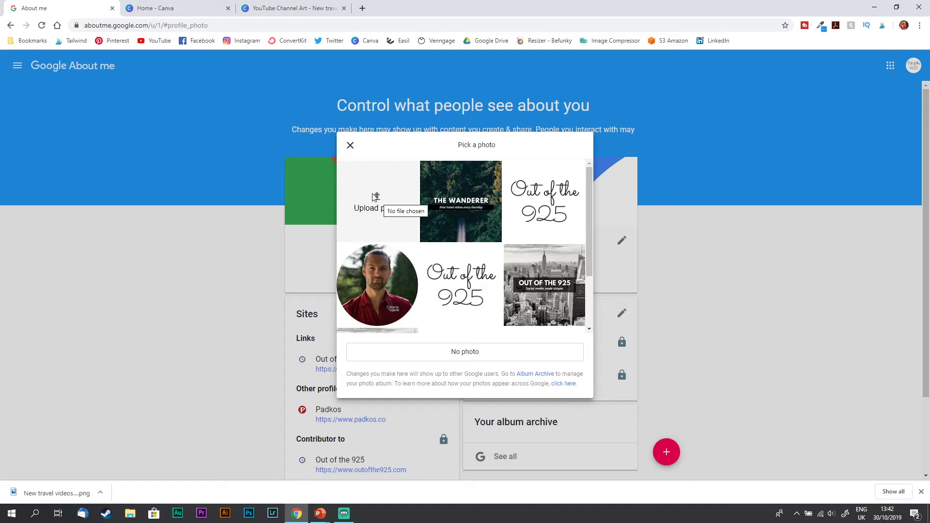
pyautogui.click(379, 202)
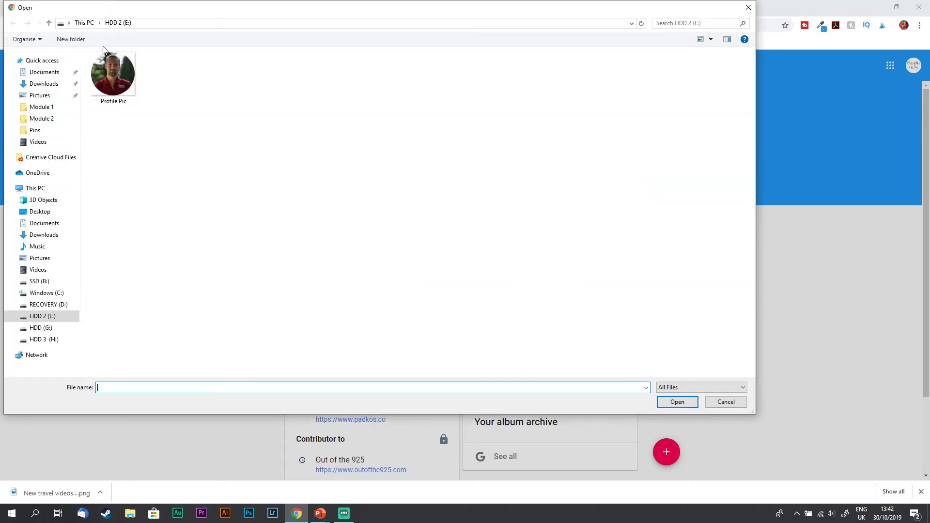
pyautogui.doubleClick(114, 70)
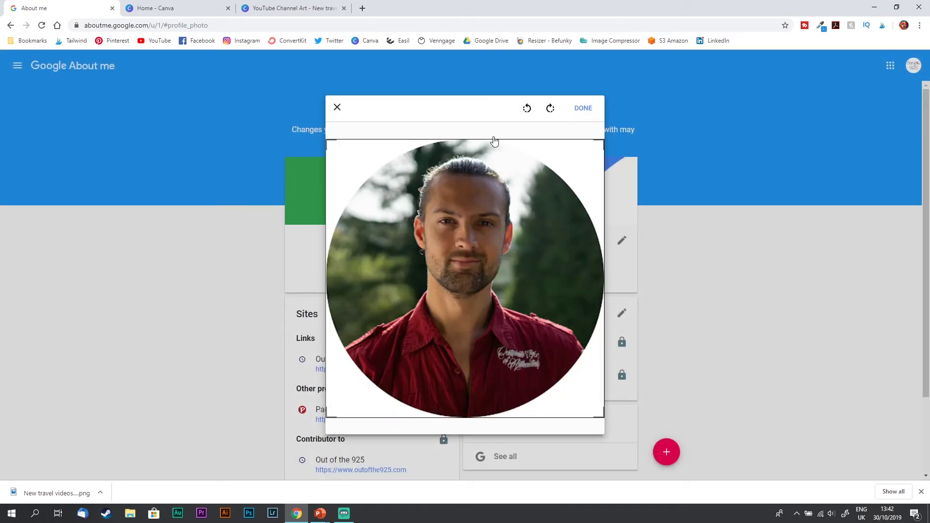
pyautogui.click(585, 109)
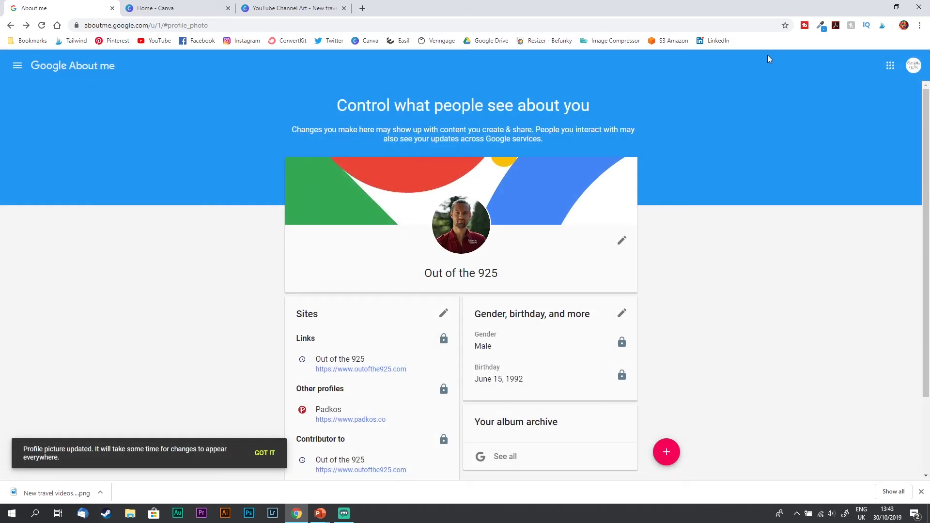
# - Return to YouTube and reopen your channel page to check its profile picture and banner against the Canva design
pyautogui.click(141, 41)
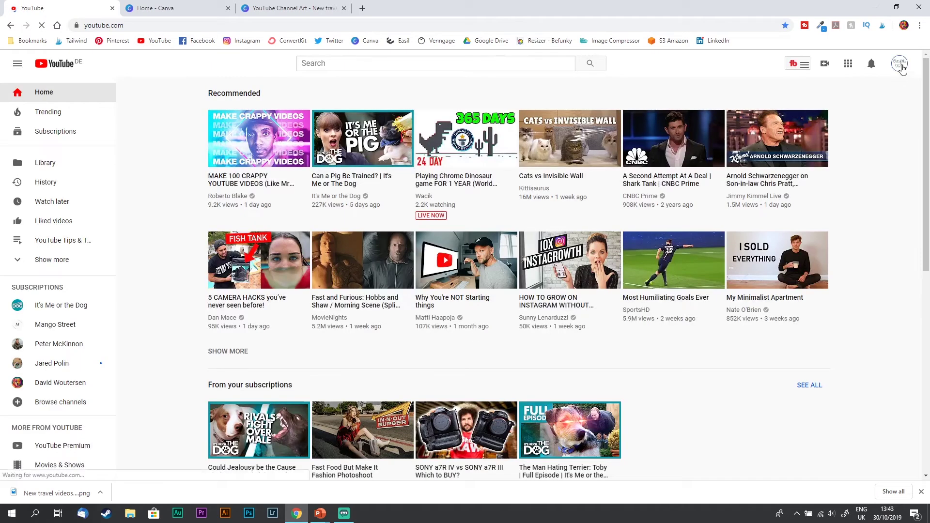
pyautogui.click(900, 65)
pyautogui.click(825, 137)
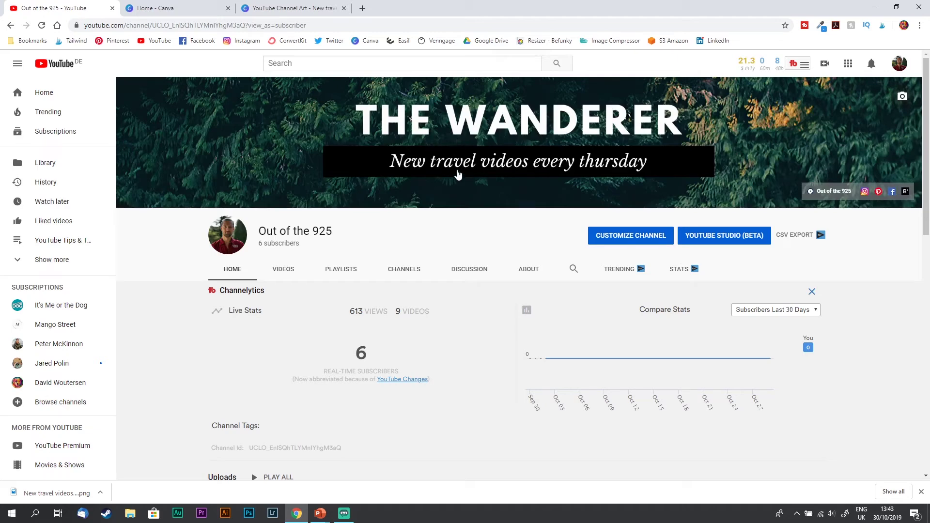
pyautogui.click(271, 9)
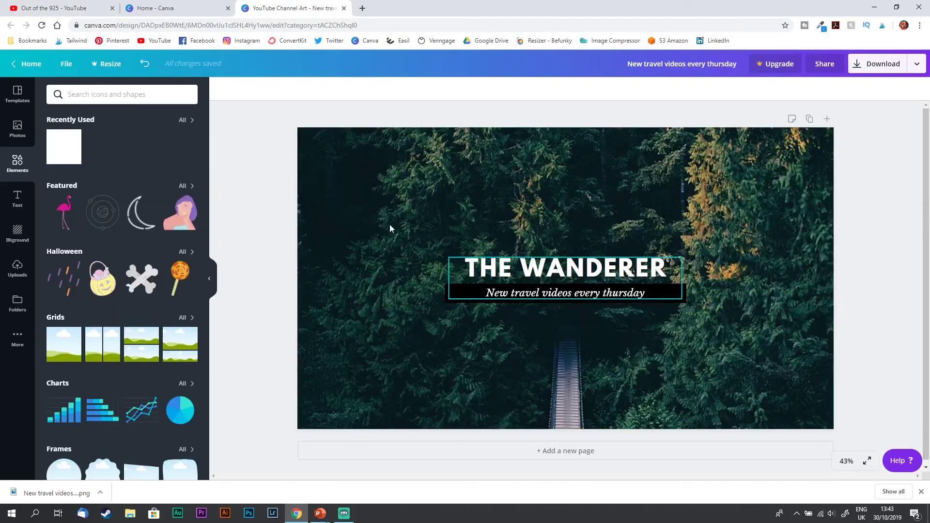
pyautogui.click(96, 7)
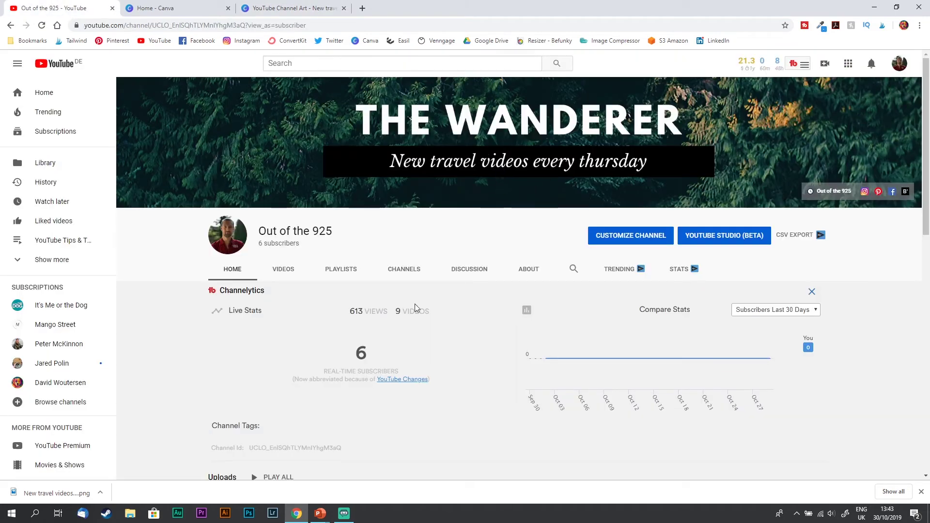
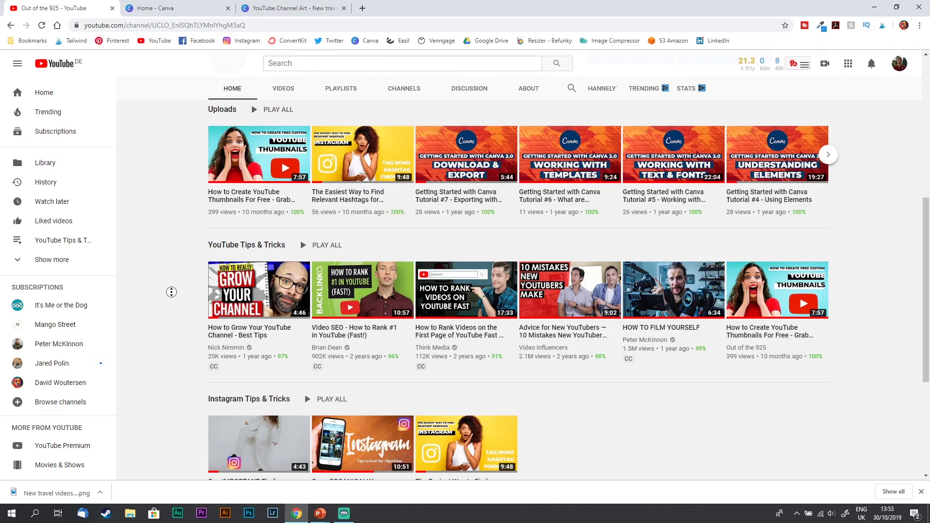
pyautogui.scroll(-4, 171, 293)
pyautogui.scroll(10, 166, 266)
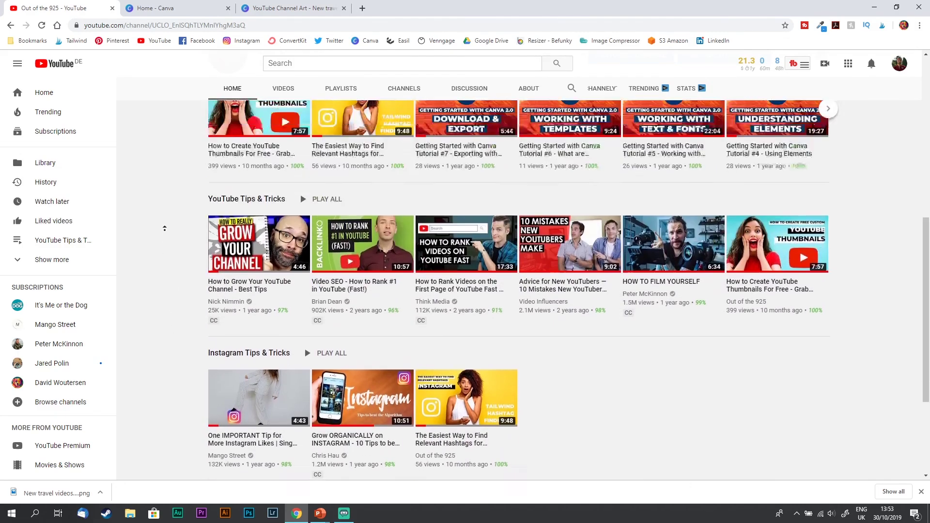
# - Examine the channel home page from the banner and featured video through the uploads to the playlist sections
pyautogui.scroll(3, 178, 306)
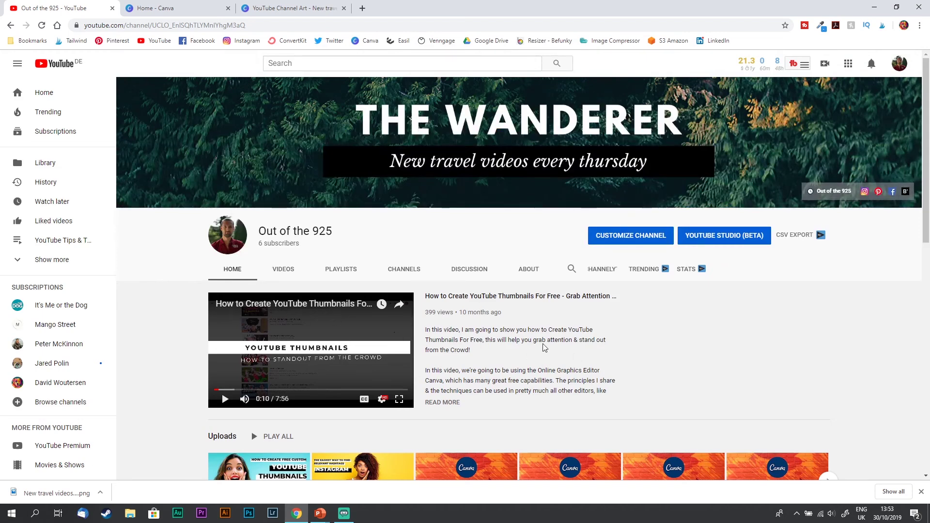
pyautogui.scroll(-8, 549, 291)
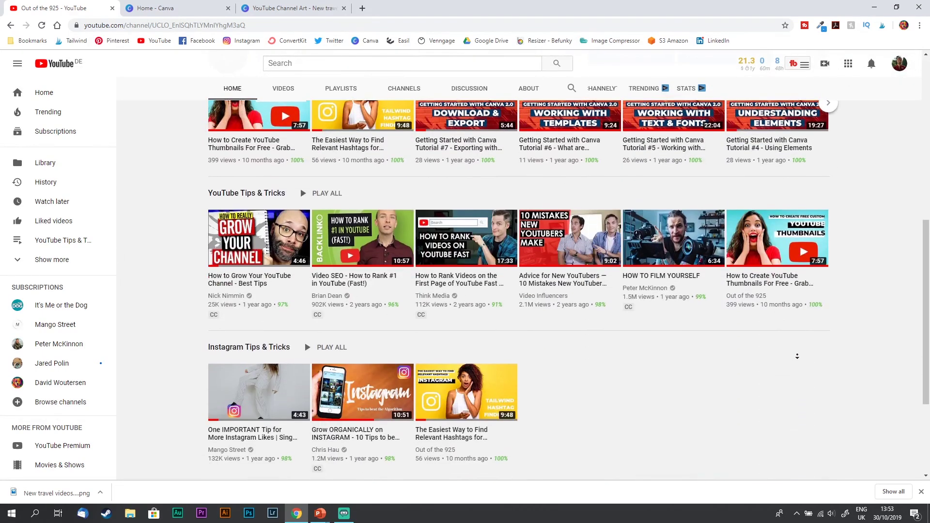
pyautogui.scroll(-2, 689, 397)
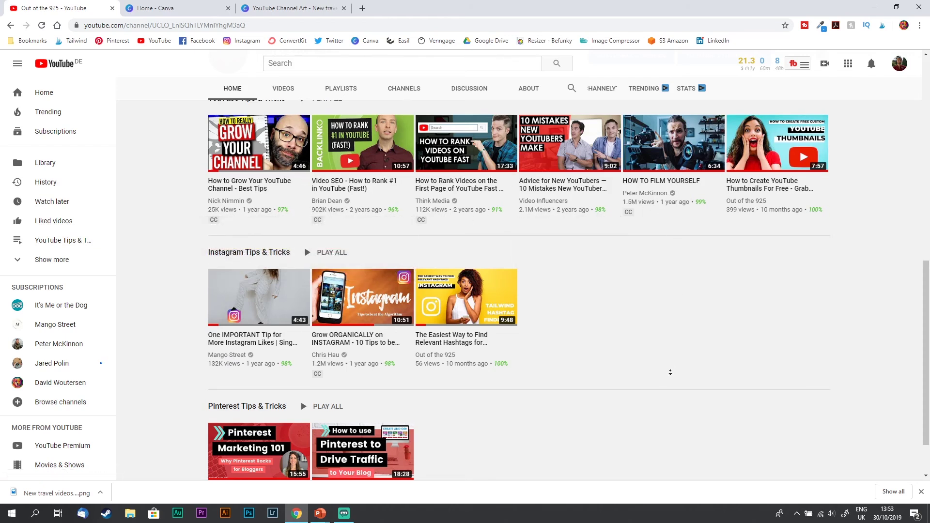
pyautogui.scroll(-1, 670, 372)
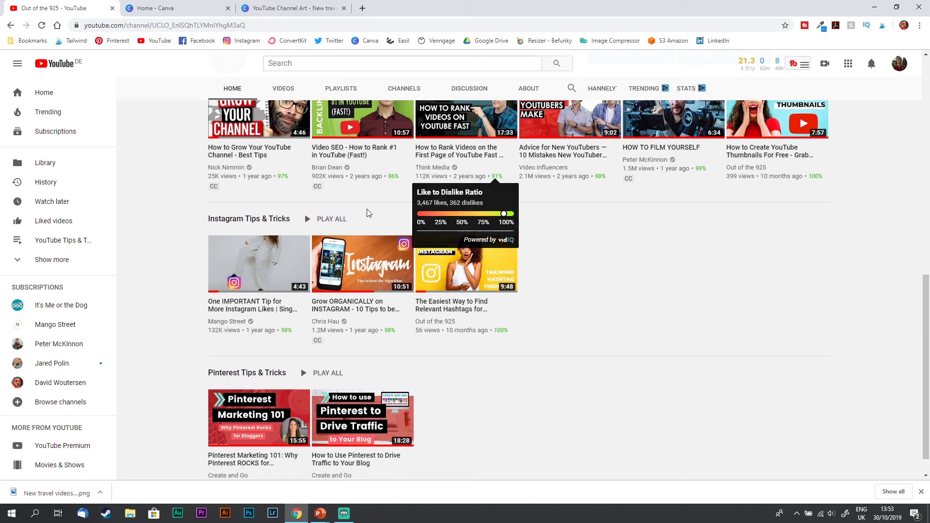
pyautogui.scroll(3, 519, 384)
pyautogui.scroll(5, 167, 364)
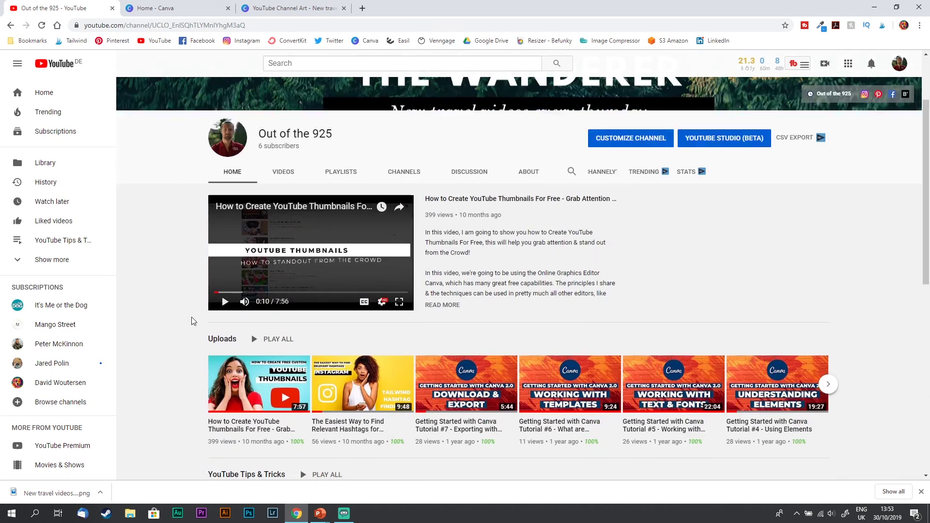
pyautogui.scroll(-3, 193, 321)
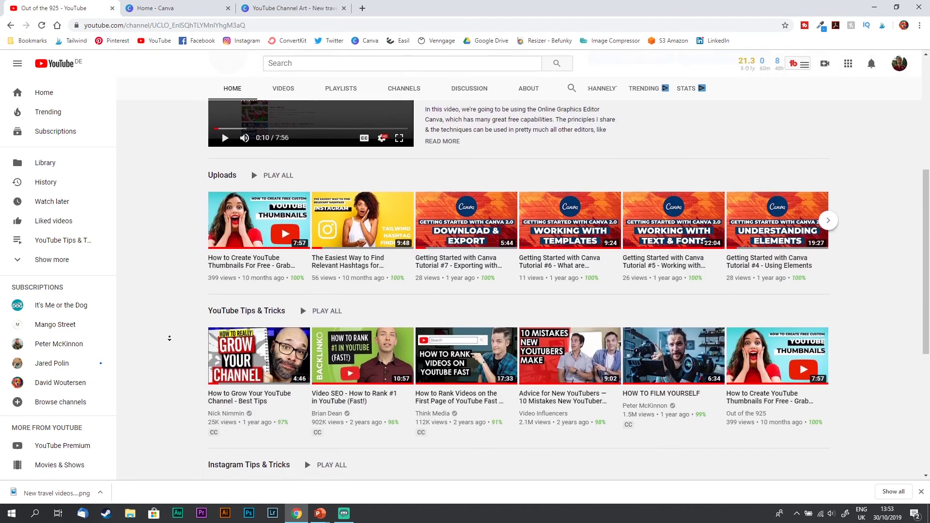
pyautogui.scroll(-1, 169, 338)
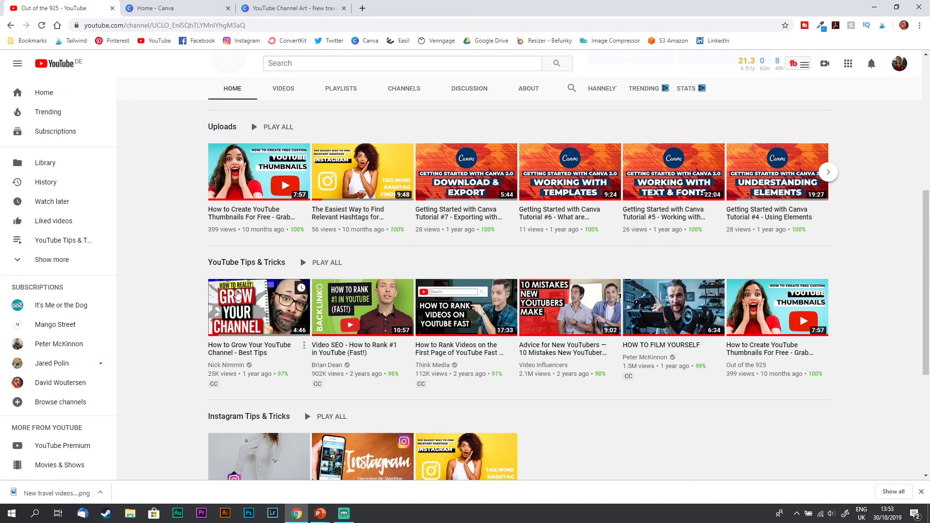
pyautogui.scroll(-2, 160, 261)
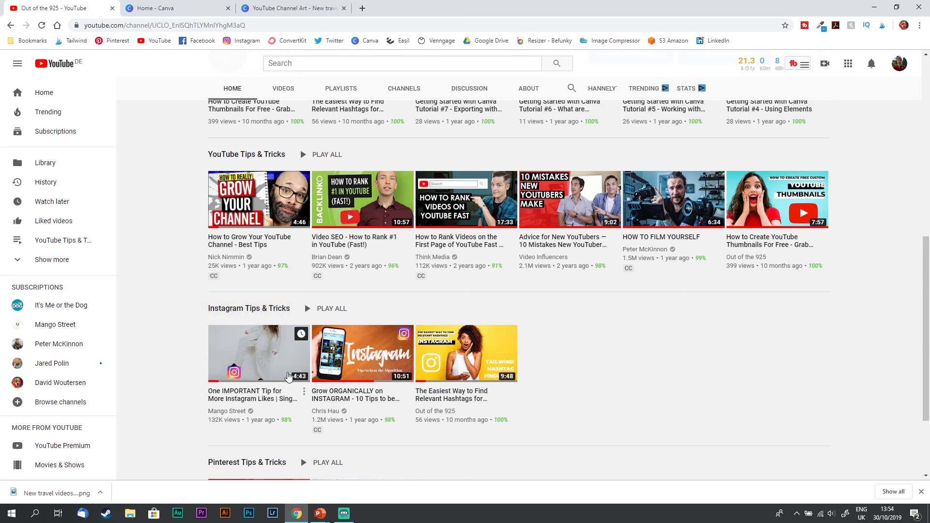
pyautogui.scroll(1, 181, 302)
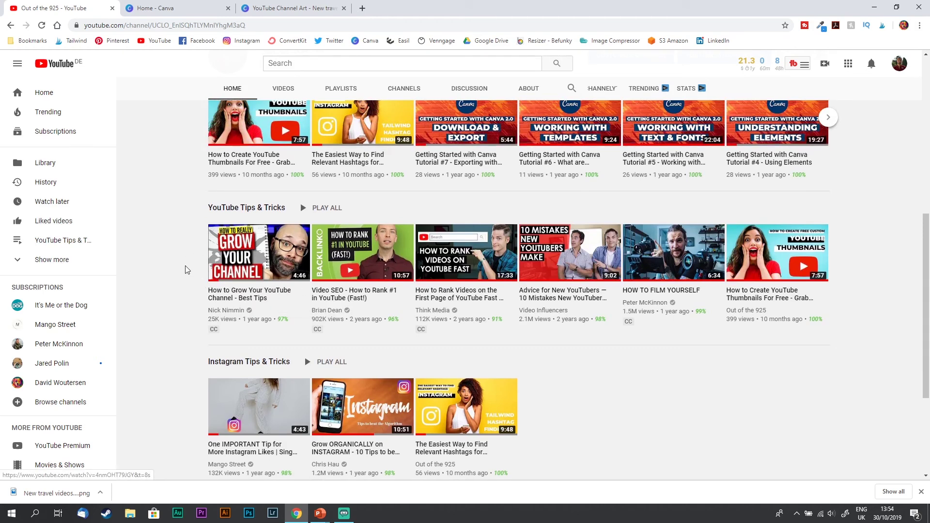
pyautogui.scroll(2, 187, 270)
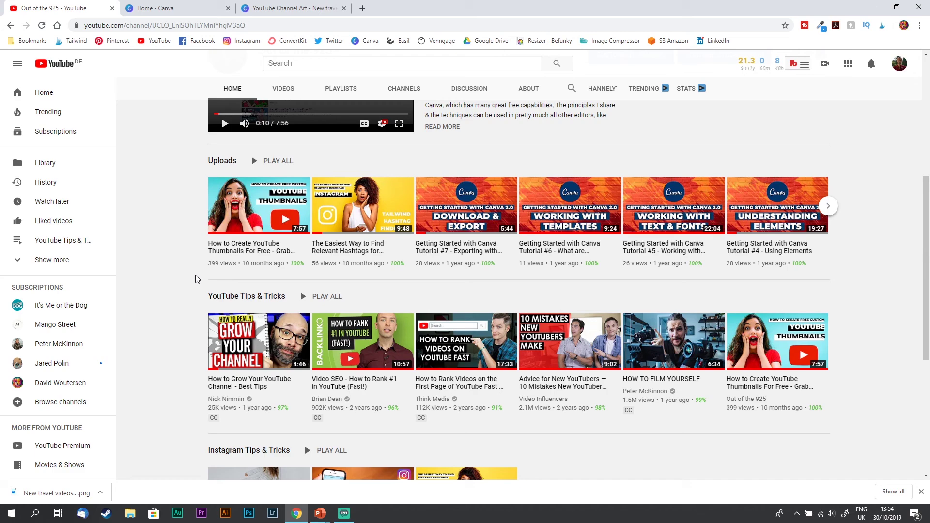
pyautogui.scroll(5, 151, 247)
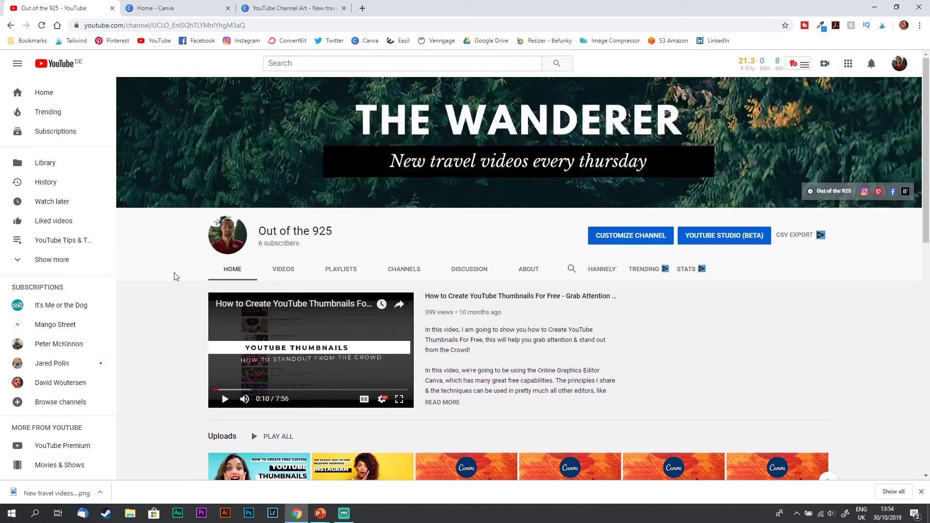
pyautogui.scroll(-7, 164, 322)
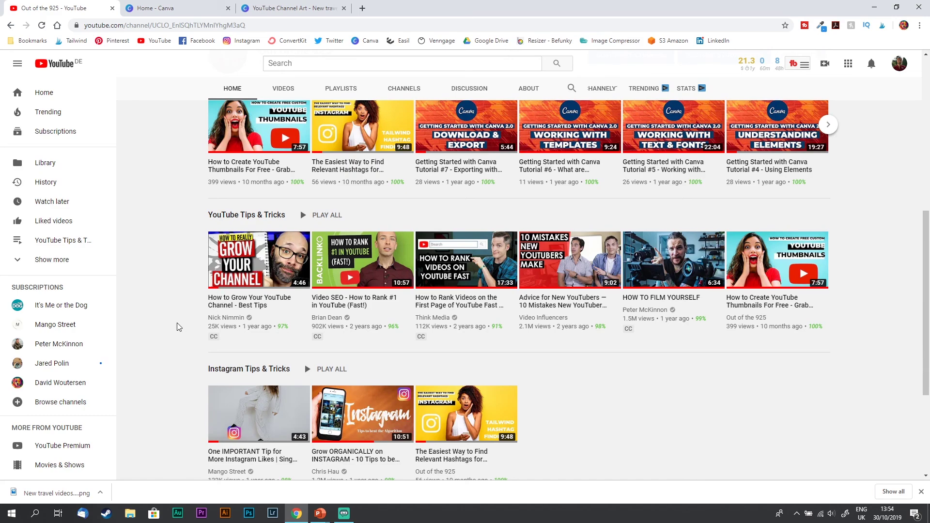
pyautogui.scroll(-3, 177, 327)
pyautogui.scroll(10, 184, 339)
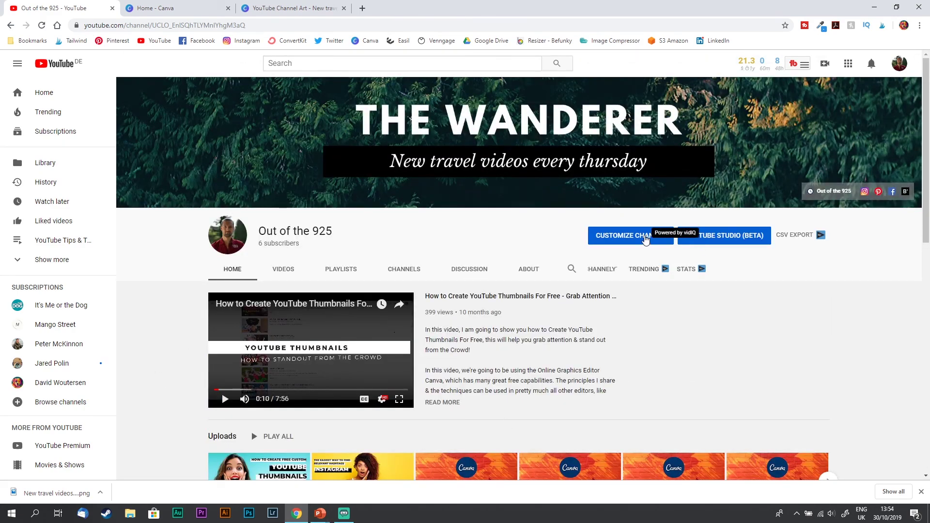
# - Open the channel's customization view and review its sections for returning subscribers and for new visitors
pyautogui.click(638, 237)
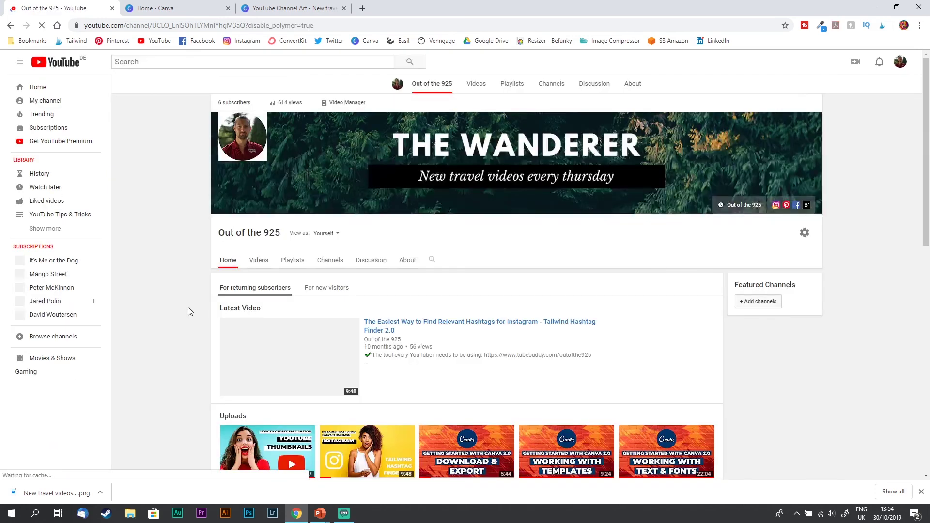
pyautogui.scroll(-2, 187, 319)
pyautogui.scroll(-3, 187, 324)
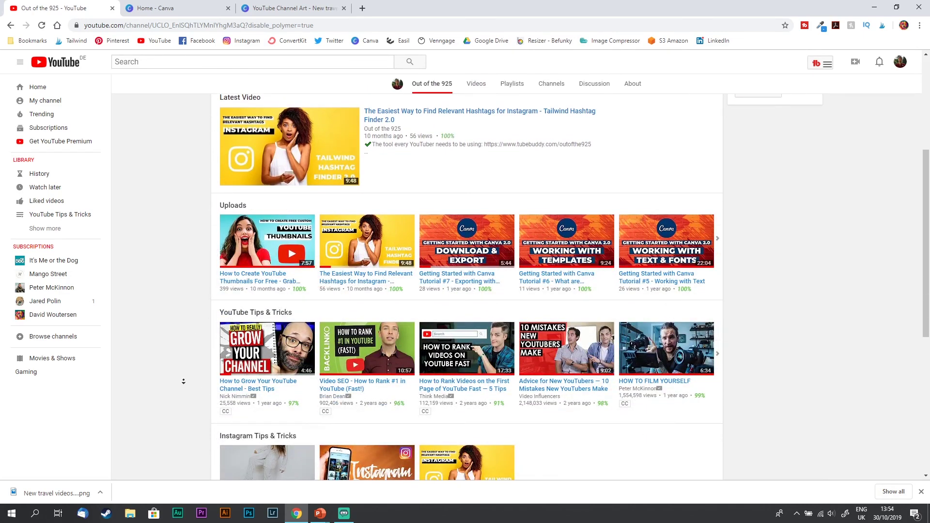
pyautogui.scroll(-5, 187, 422)
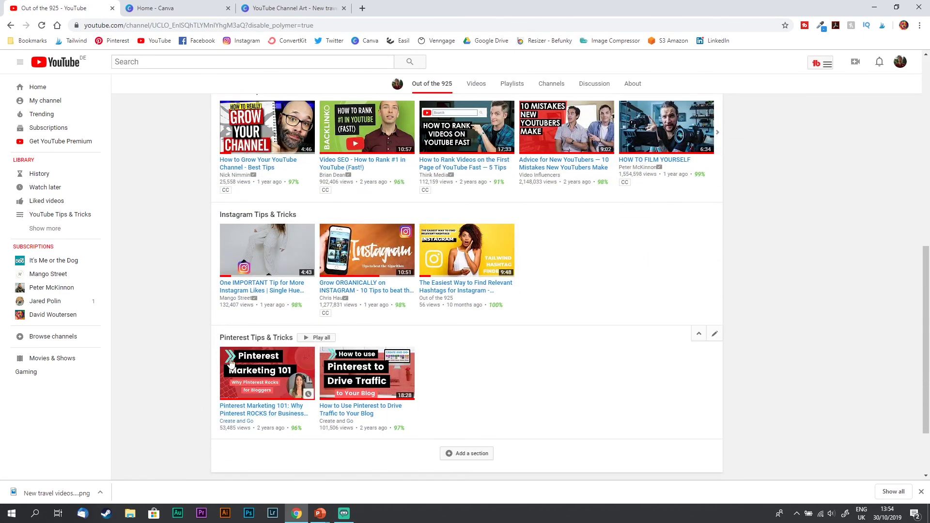
pyautogui.scroll(6, 170, 289)
pyautogui.scroll(2, 178, 231)
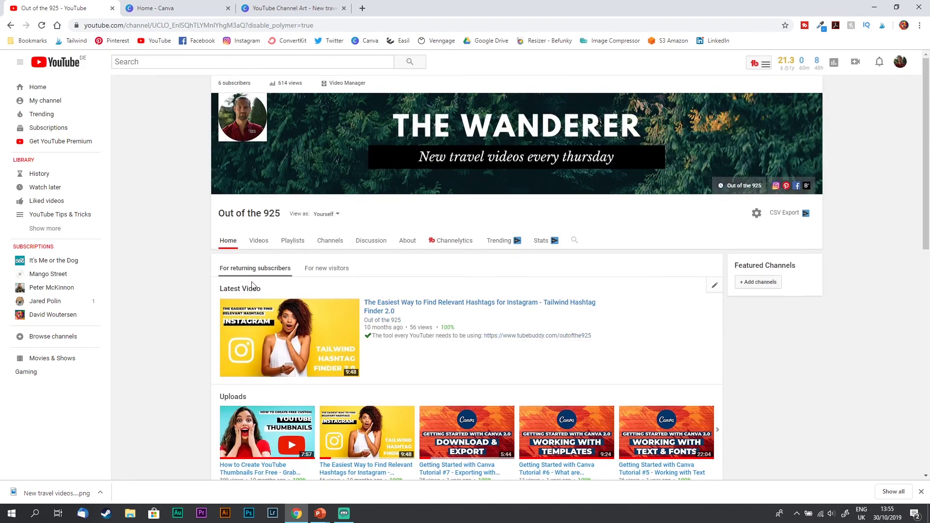
pyautogui.click(332, 271)
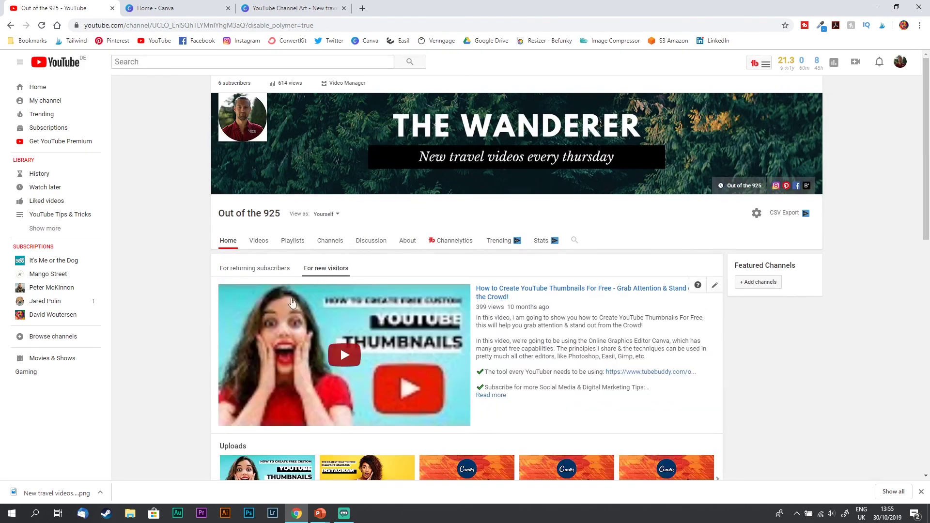
pyautogui.click(270, 269)
# - Set the layout of the Uploads section for returning subscribers to Vertical list, keeping Uploads as its content
pyautogui.scroll(-2, 201, 310)
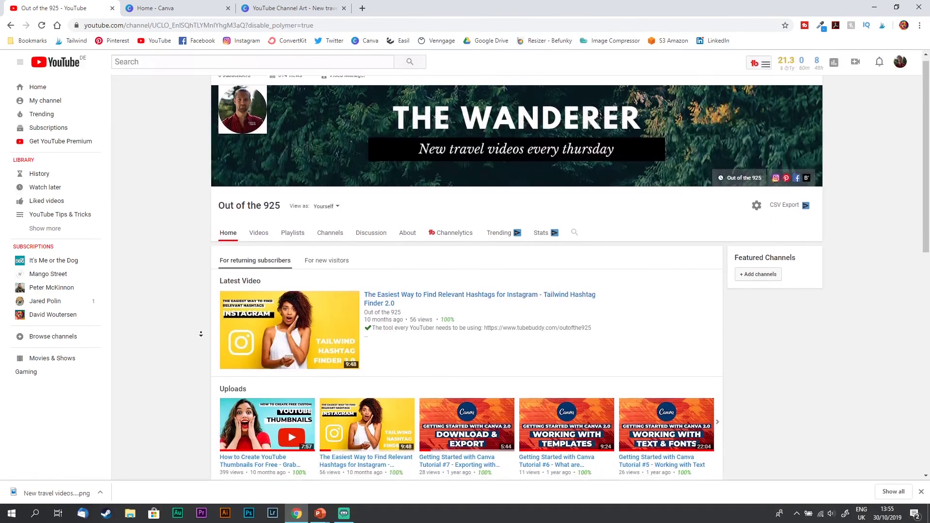
pyautogui.scroll(-1, 201, 334)
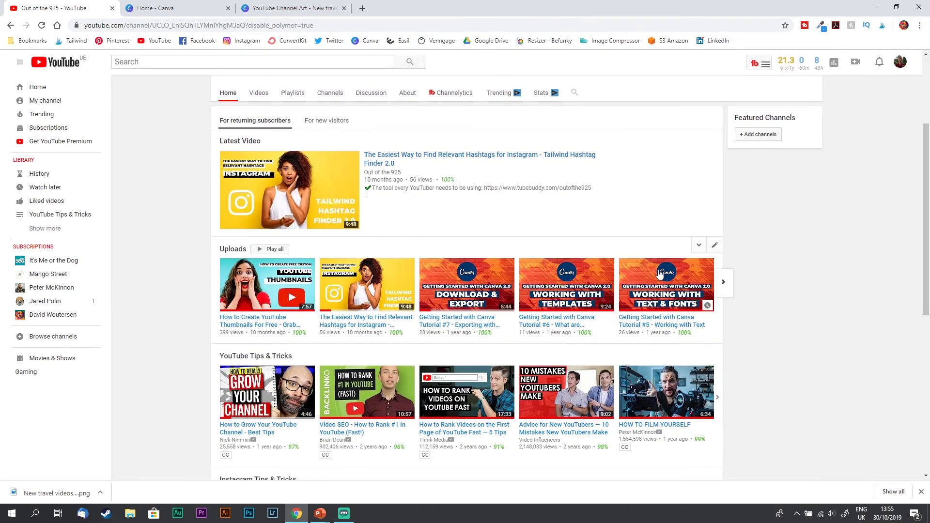
pyautogui.click(715, 248)
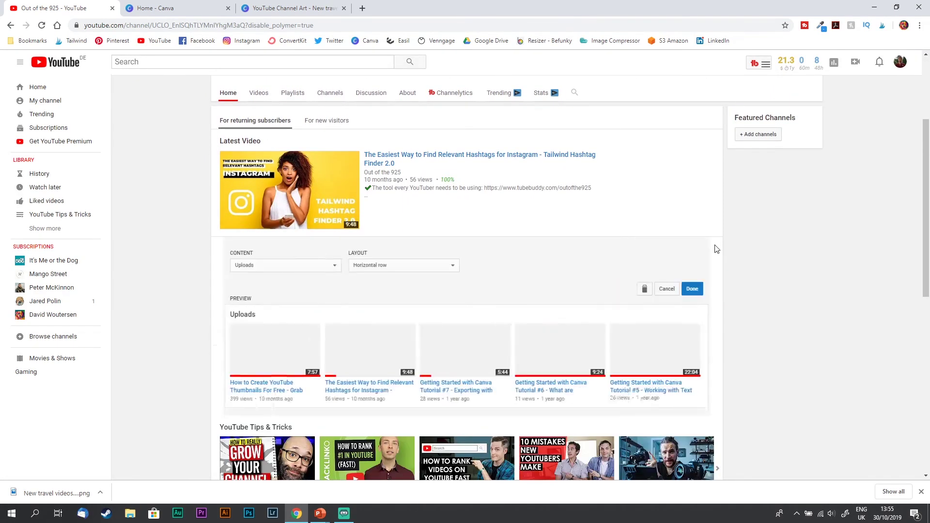
pyautogui.click(238, 268)
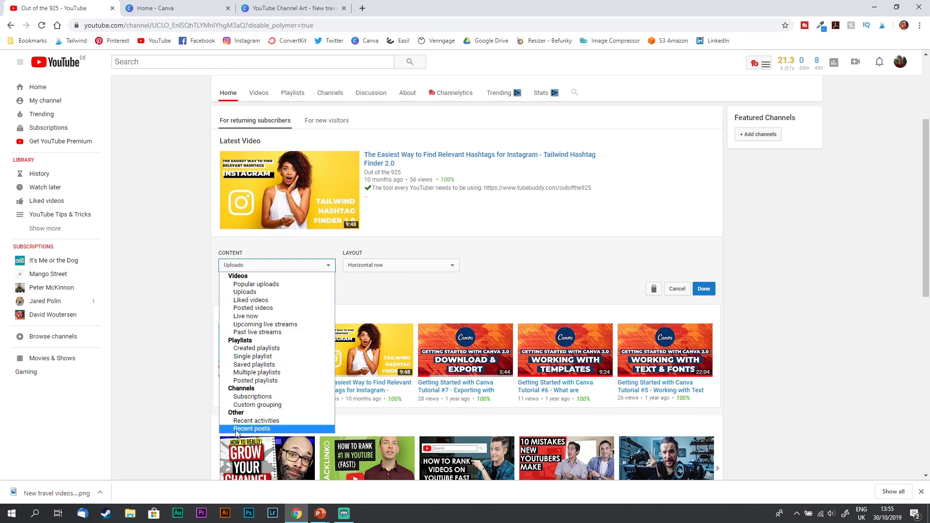
pyautogui.click(245, 291)
pyautogui.click(356, 266)
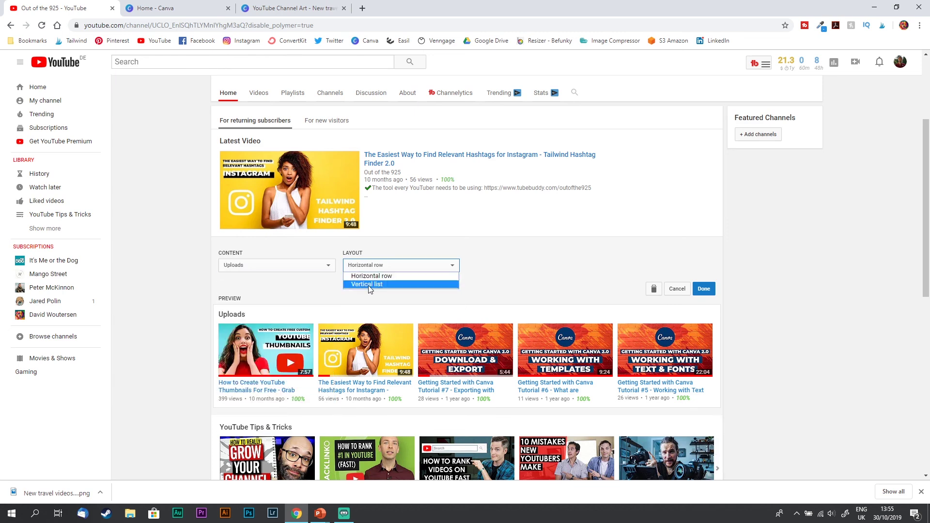
pyautogui.click(380, 284)
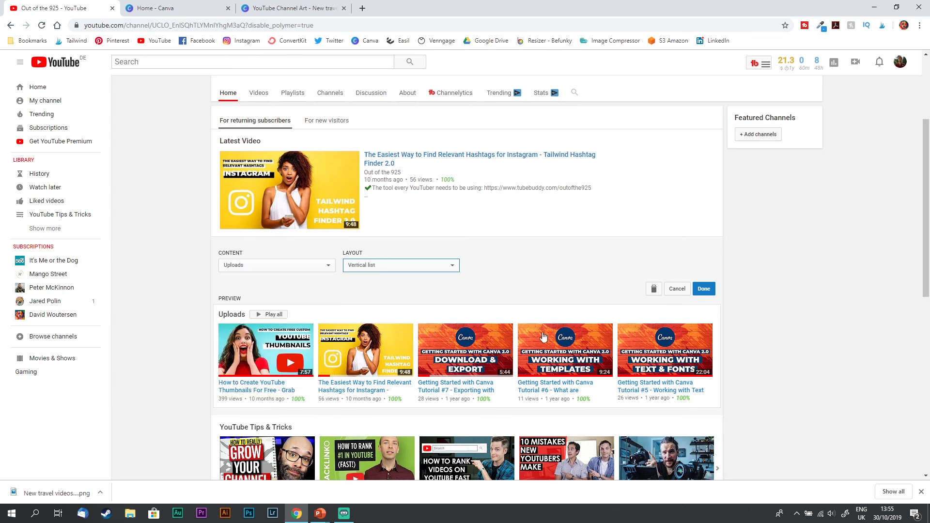
pyautogui.click(701, 289)
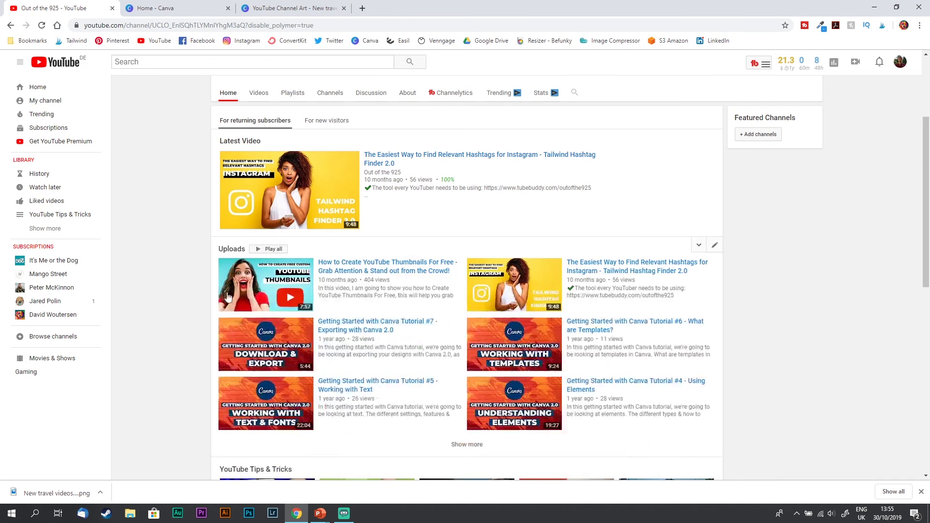
pyautogui.scroll(-2, 172, 304)
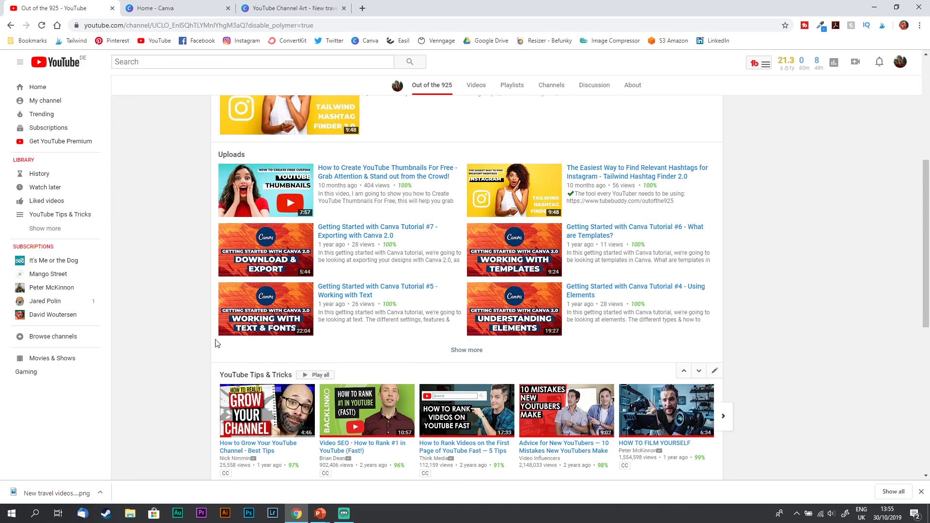
# - Set the Uploads section's layout back to Horizontal row with Uploads as its content and save it
pyautogui.scroll(1, 204, 281)
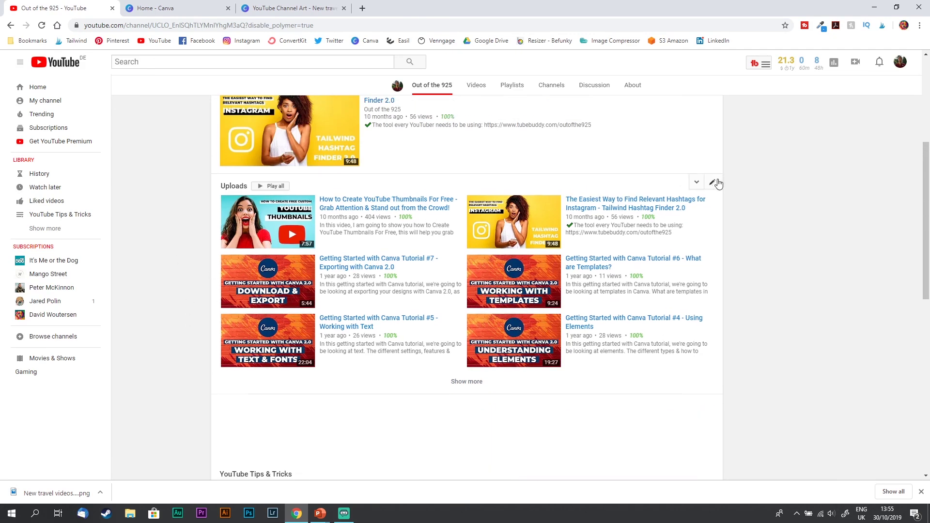
pyautogui.click(715, 183)
pyautogui.click(319, 203)
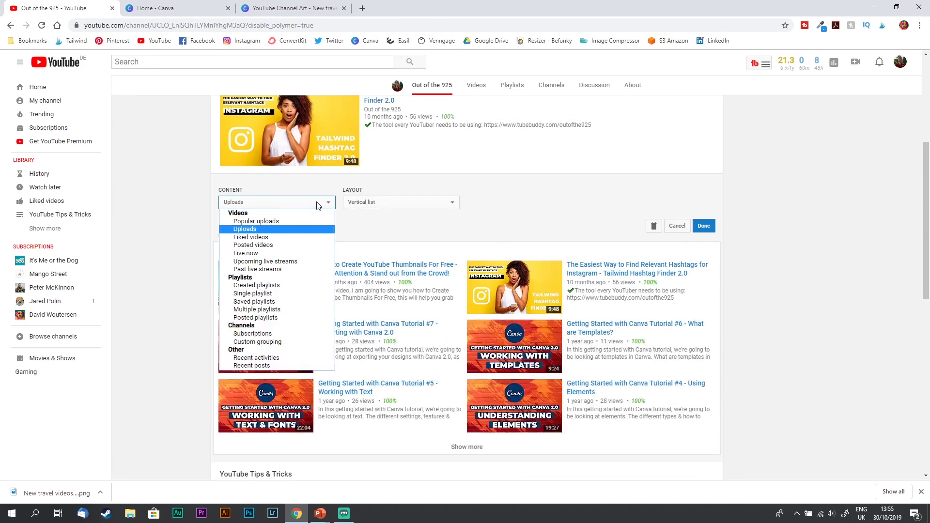
pyautogui.click(294, 228)
pyautogui.click(401, 202)
pyautogui.click(373, 214)
pyautogui.click(703, 226)
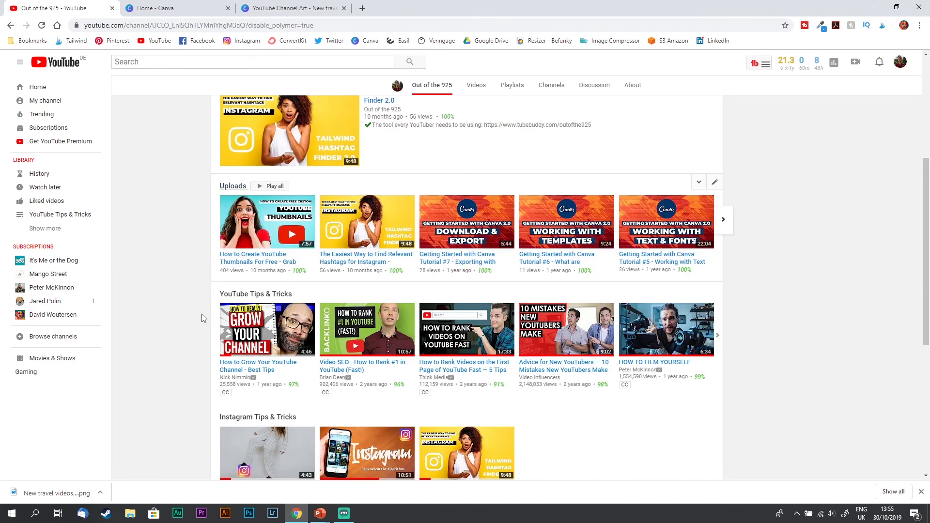
# - Review the YouTube Tips & Tricks section's content types, playlist sources and available playlists, leaving its settings as they are
pyautogui.scroll(-2, 193, 344)
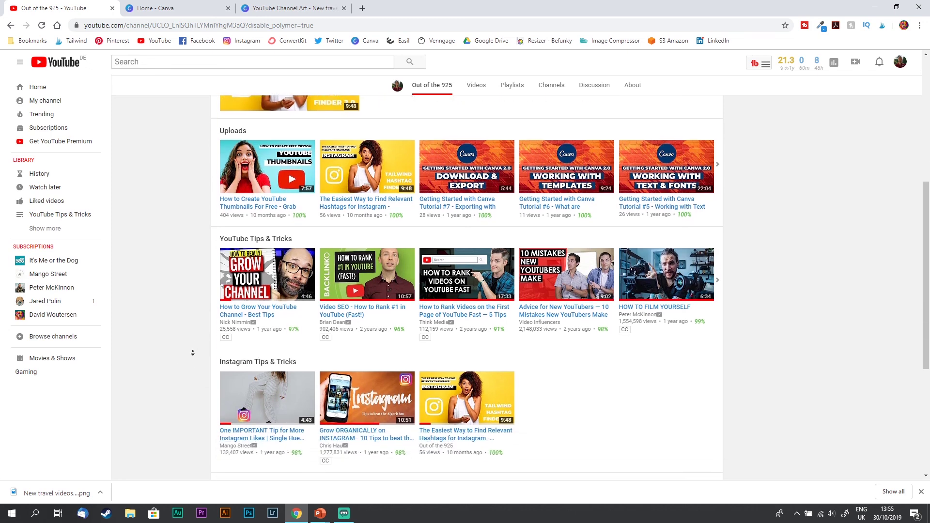
pyautogui.scroll(-1, 193, 353)
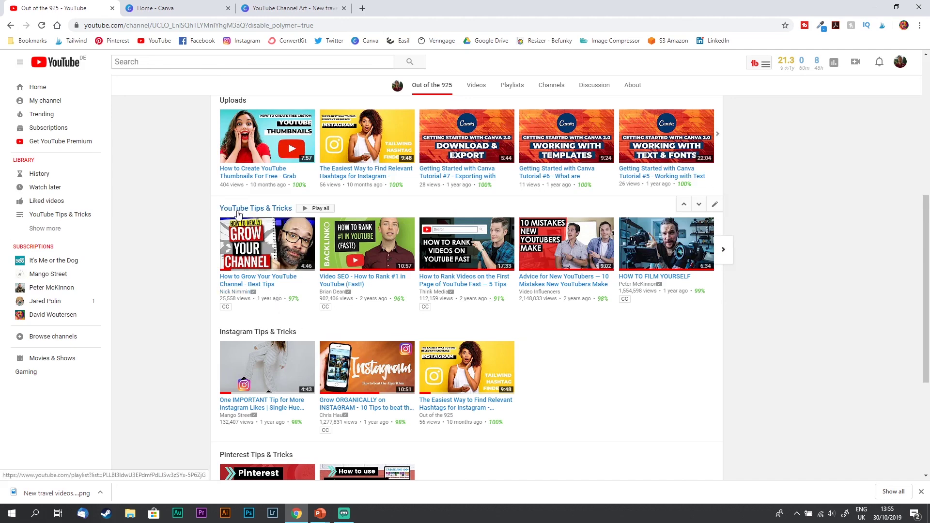
pyautogui.click(714, 205)
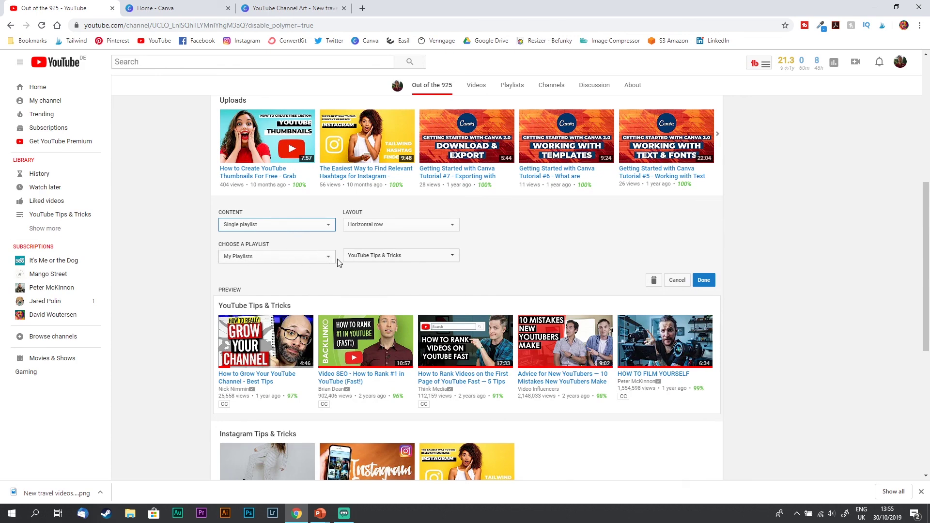
pyautogui.click(320, 227)
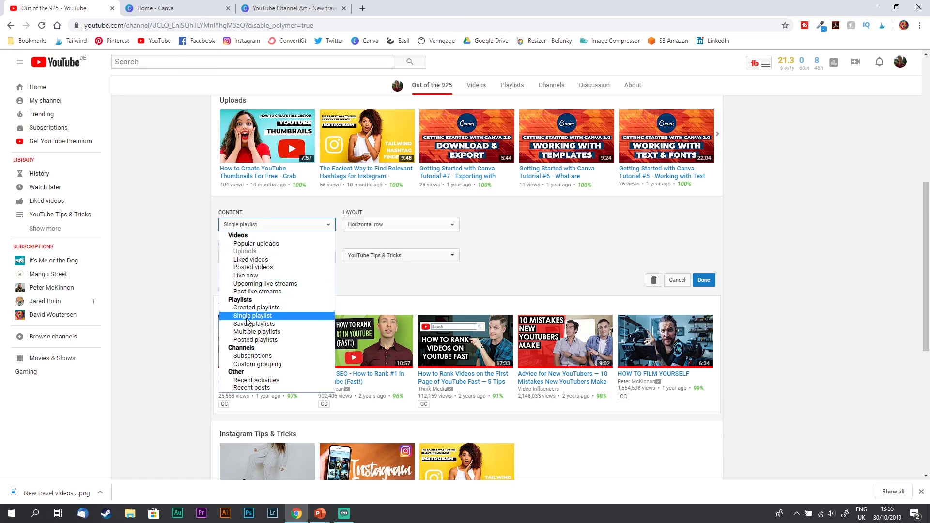
pyautogui.click(370, 243)
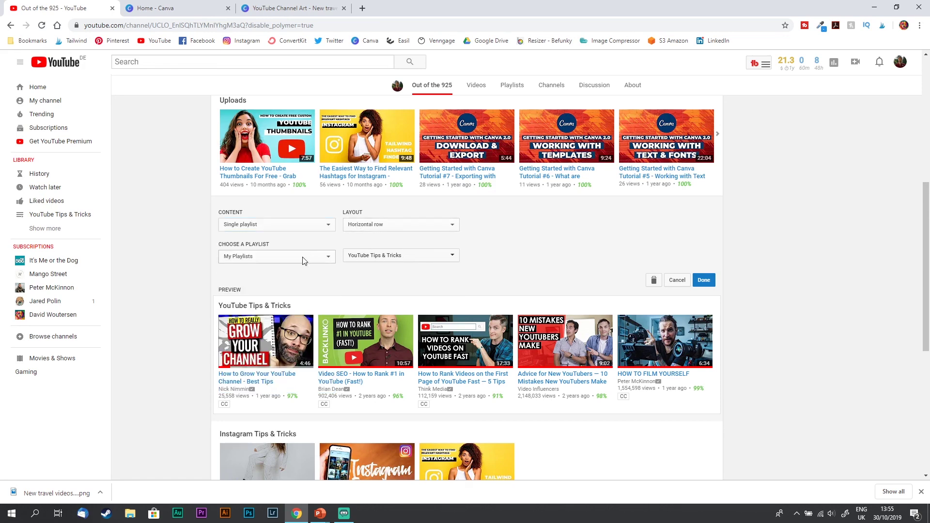
pyautogui.click(301, 260)
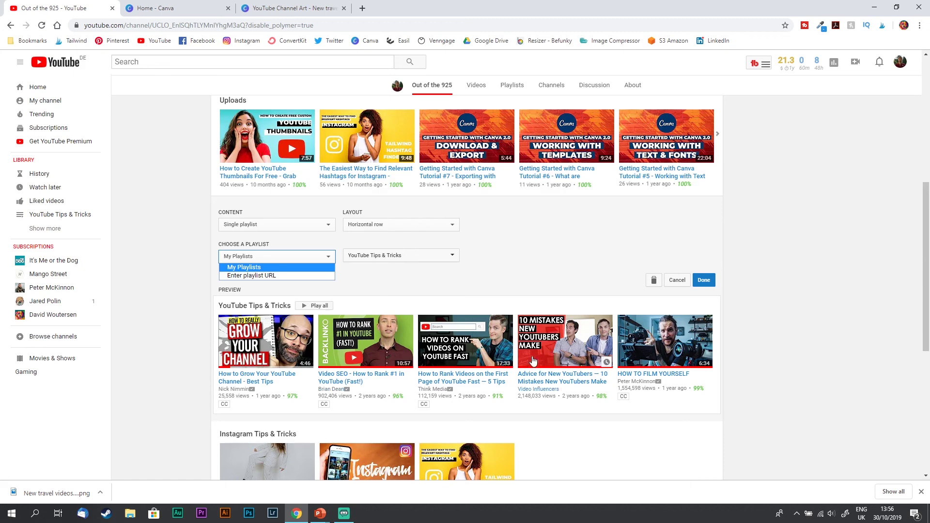
pyautogui.click(379, 257)
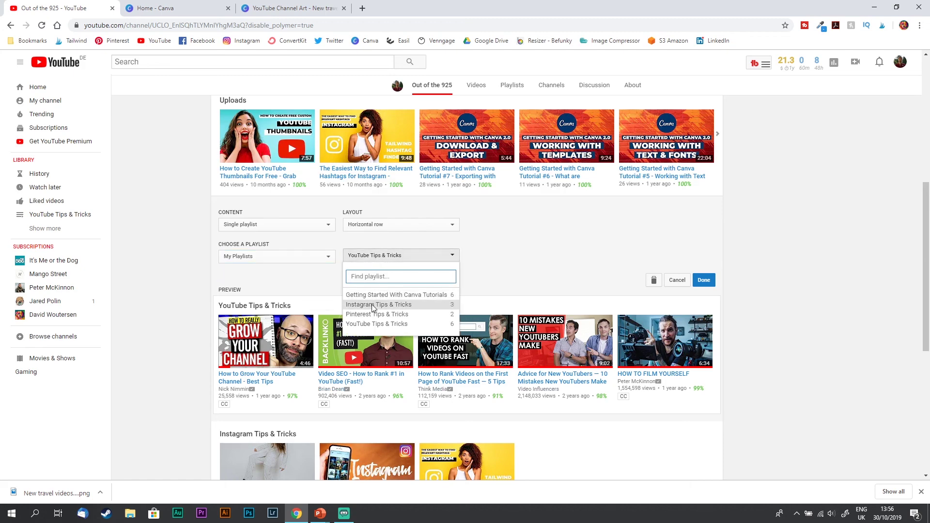
pyautogui.click(292, 289)
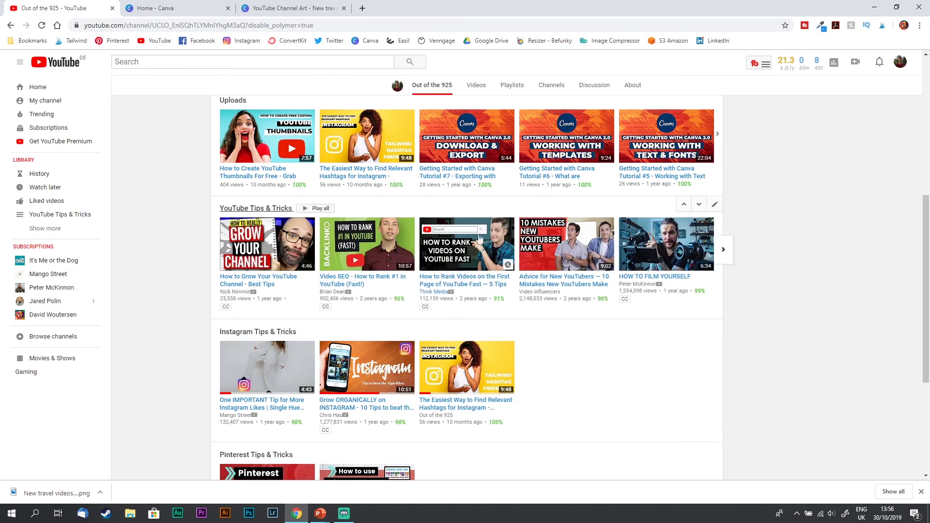
# - Add a section showing the single playlist Getting Started With Canva Tutorials from My Playlists in a horizontal row
pyautogui.middleClick(792, 285)
pyautogui.scroll(-5, 793, 285)
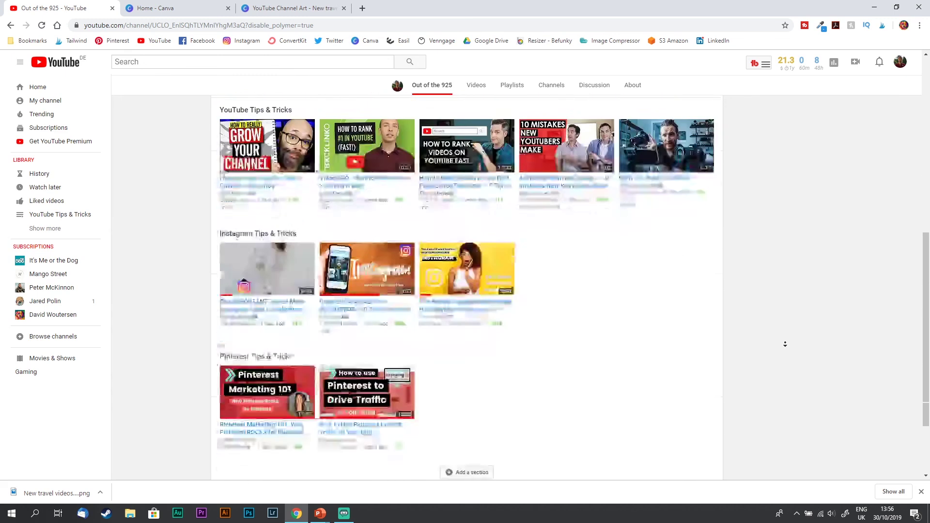
pyautogui.click(466, 372)
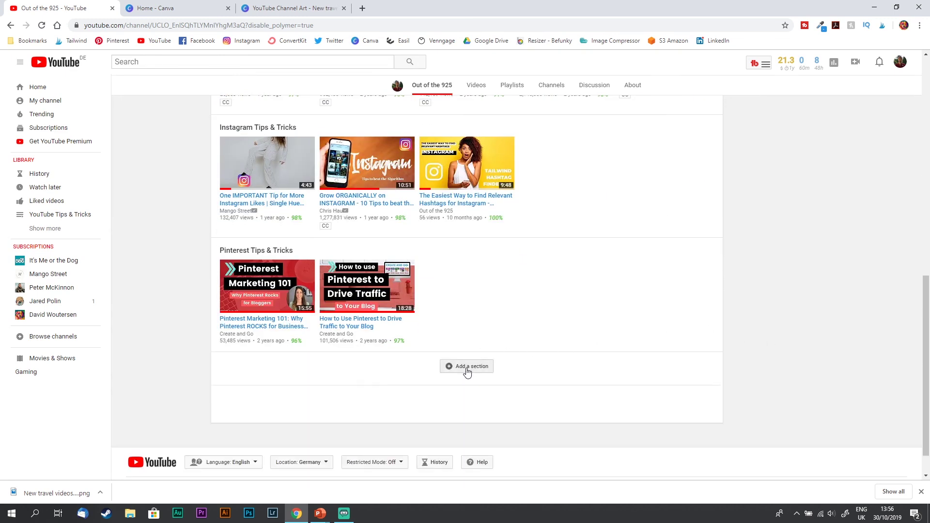
pyautogui.click(278, 383)
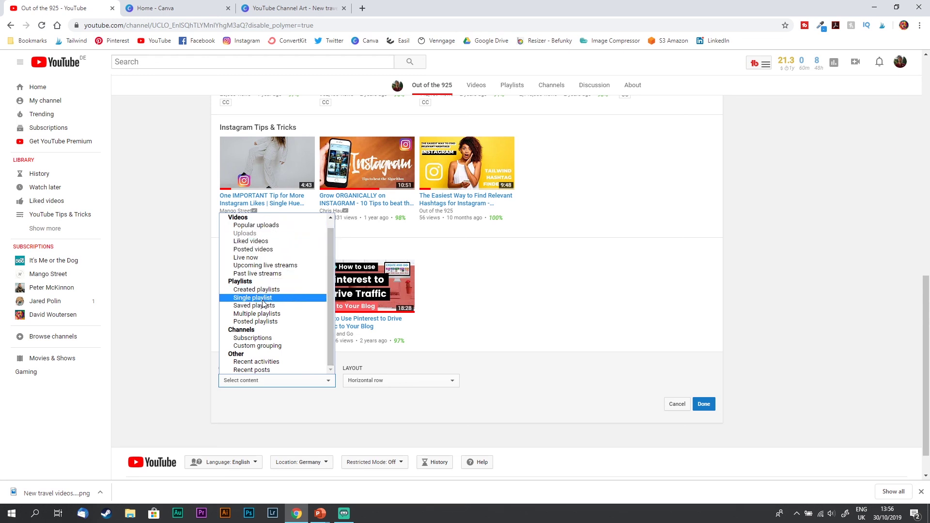
pyautogui.click(259, 299)
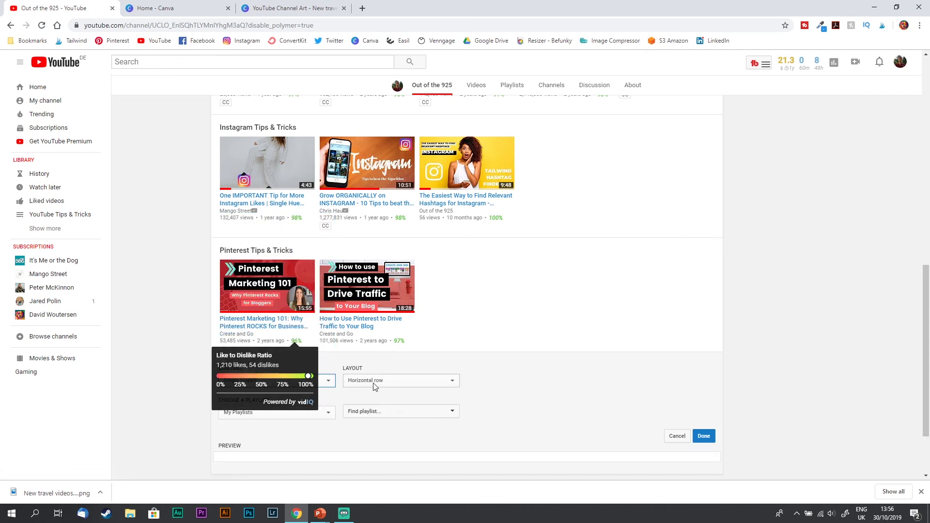
pyautogui.click(286, 416)
pyautogui.click(281, 423)
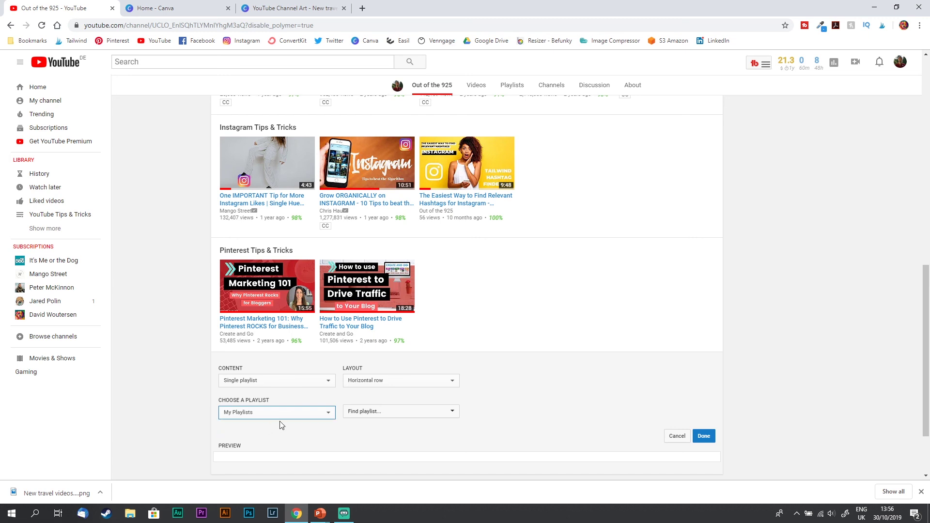
pyautogui.click(393, 411)
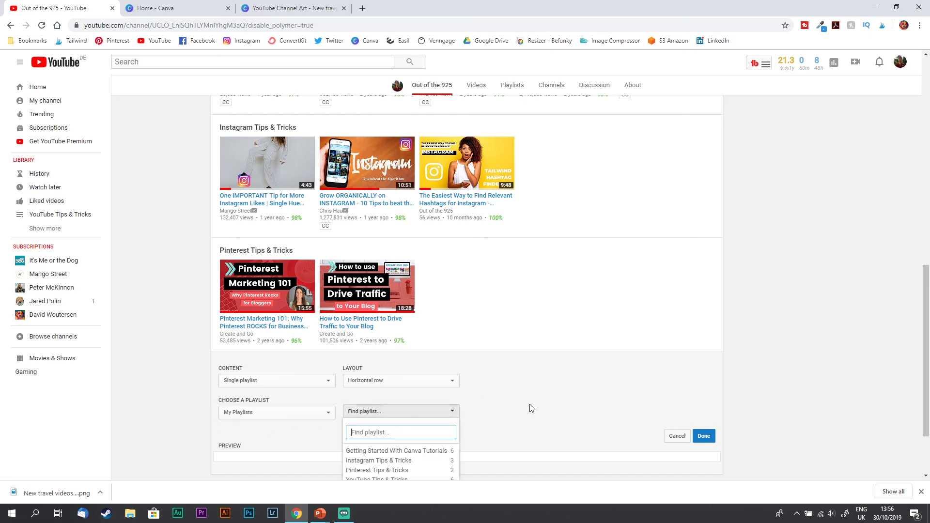
pyautogui.scroll(-1, 521, 426)
pyautogui.click(425, 439)
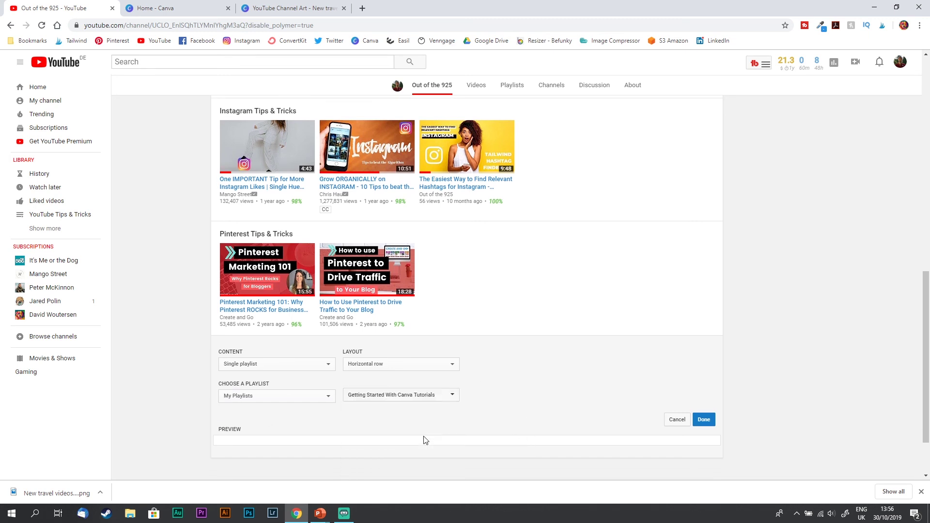
pyautogui.click(704, 420)
# - Move the Getting Started With Canva Tutorials section up the channel home page so it sits directly below Uploads
pyautogui.scroll(-2, 928, 322)
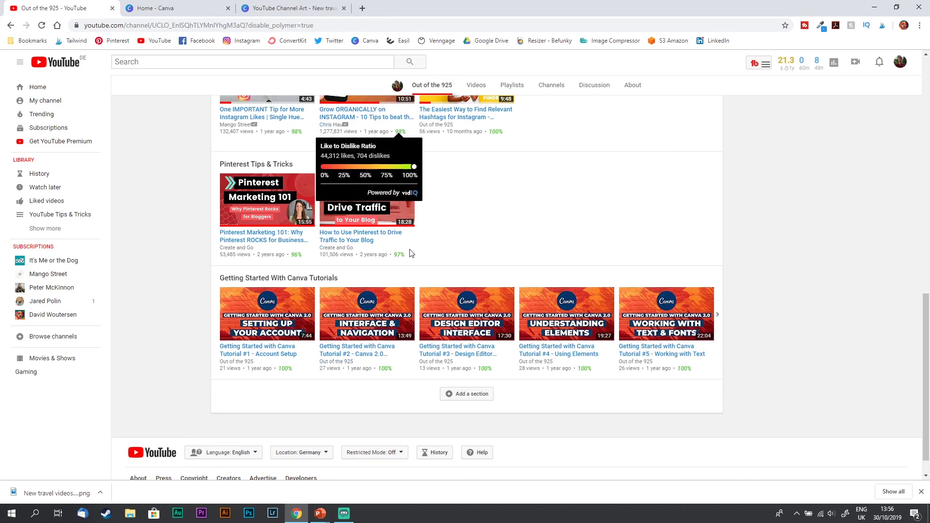
pyautogui.click(700, 276)
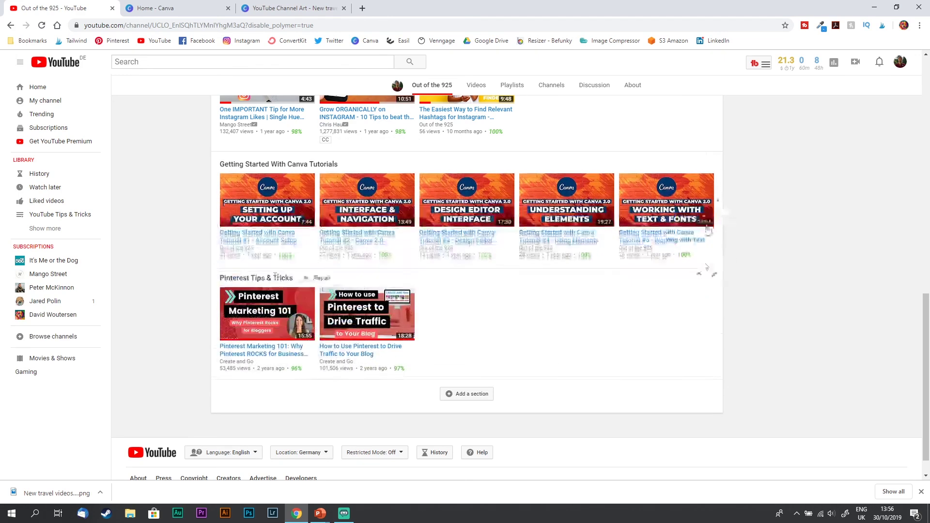
pyautogui.click(686, 161)
pyautogui.scroll(5, 707, 332)
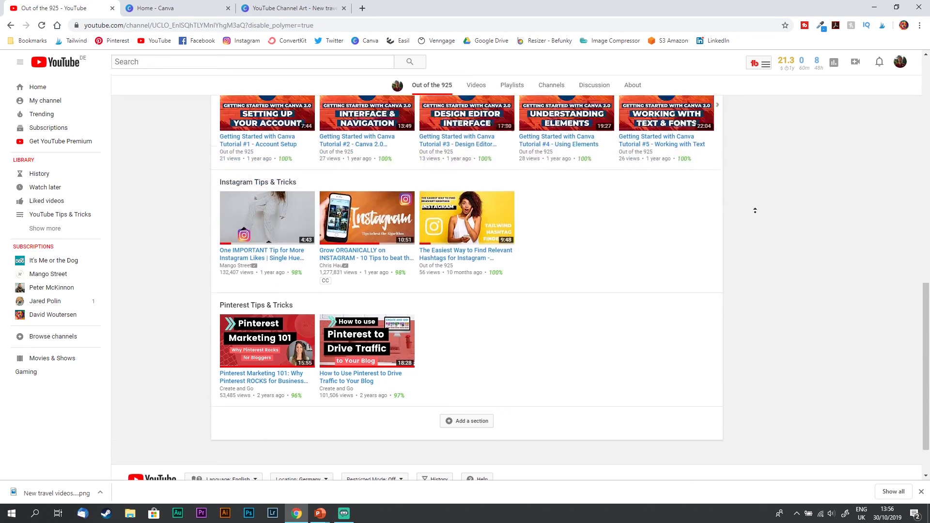
pyautogui.click(683, 225)
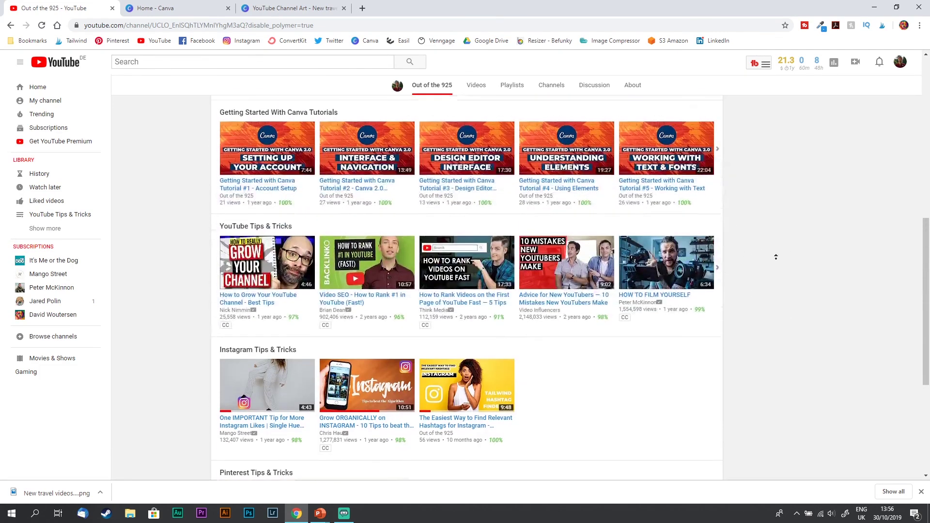
pyautogui.scroll(4, 701, 307)
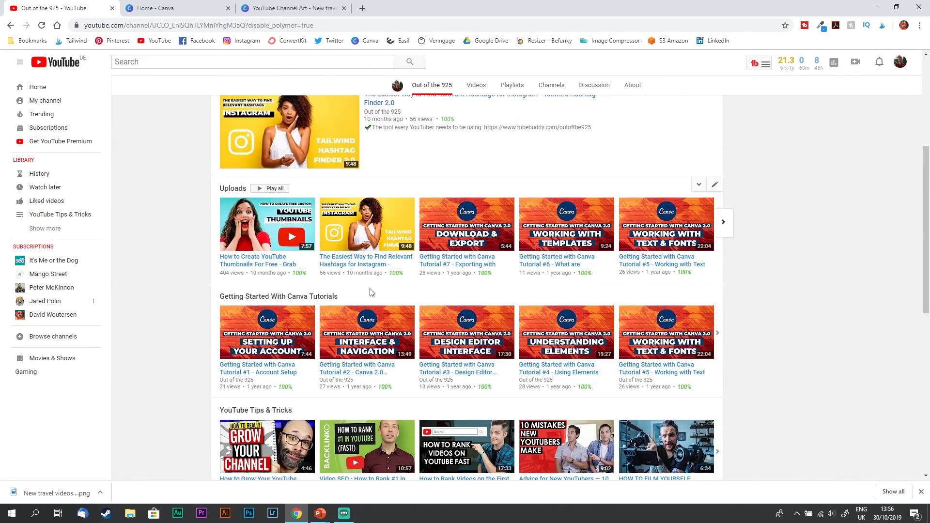
pyautogui.click(687, 298)
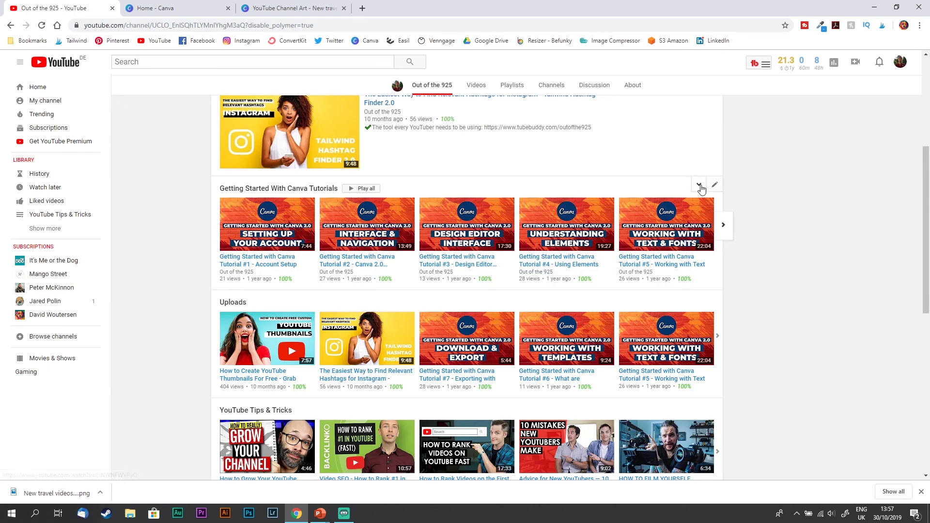
pyautogui.click(699, 185)
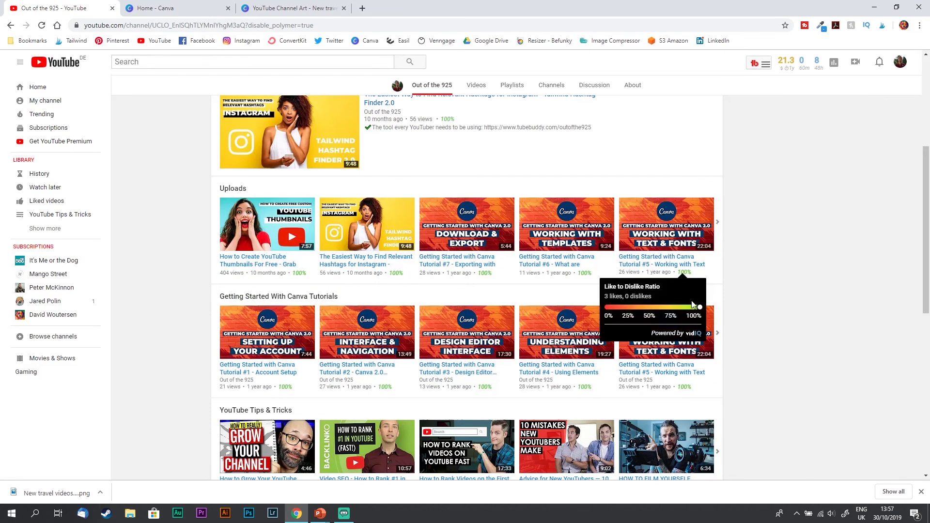
# - Switch to the PowerPoint slide show and reveal the Summary slide's points on logo and channel art and on the channel trailer
pyautogui.moveTo(344, 514)
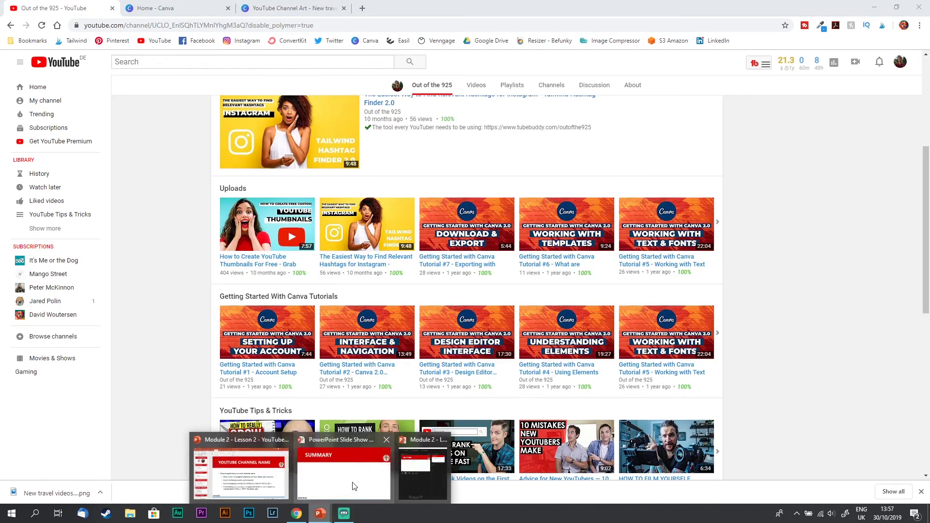
pyautogui.click(351, 481)
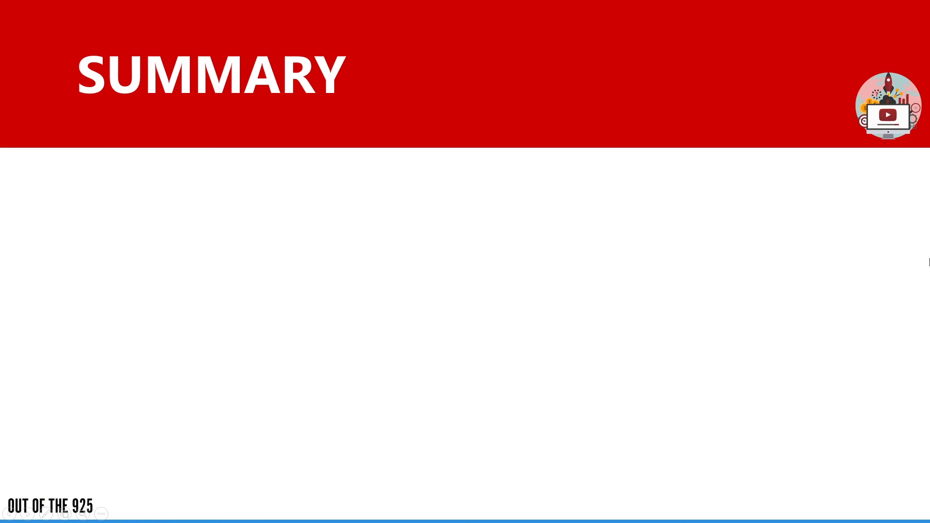
pyautogui.press('Right')
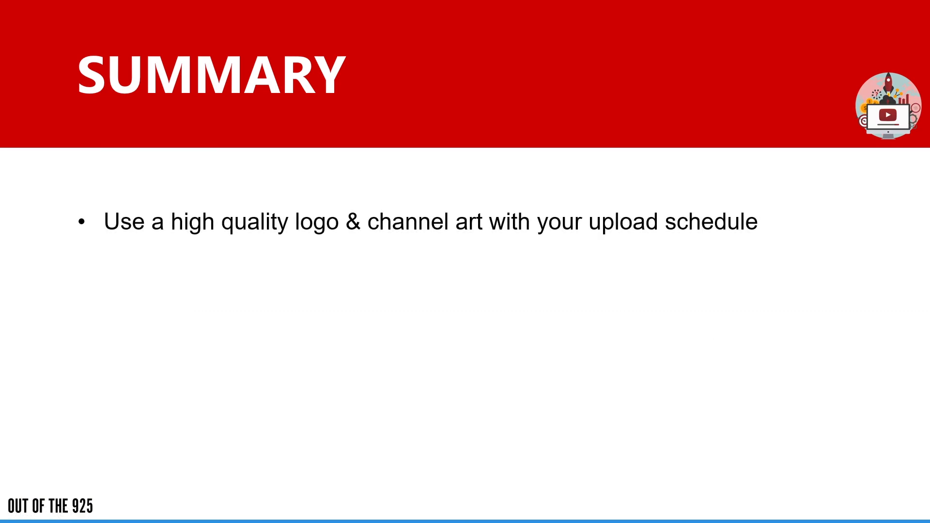
pyautogui.press('Right')
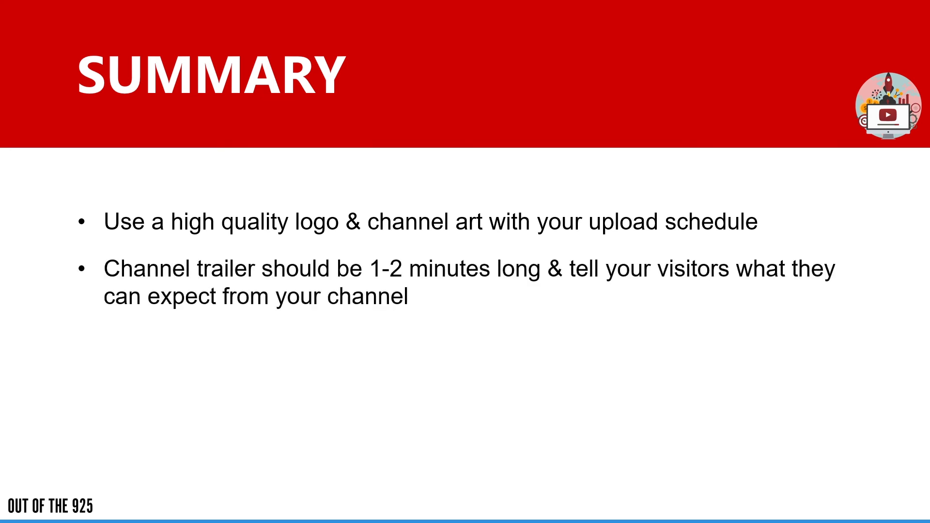